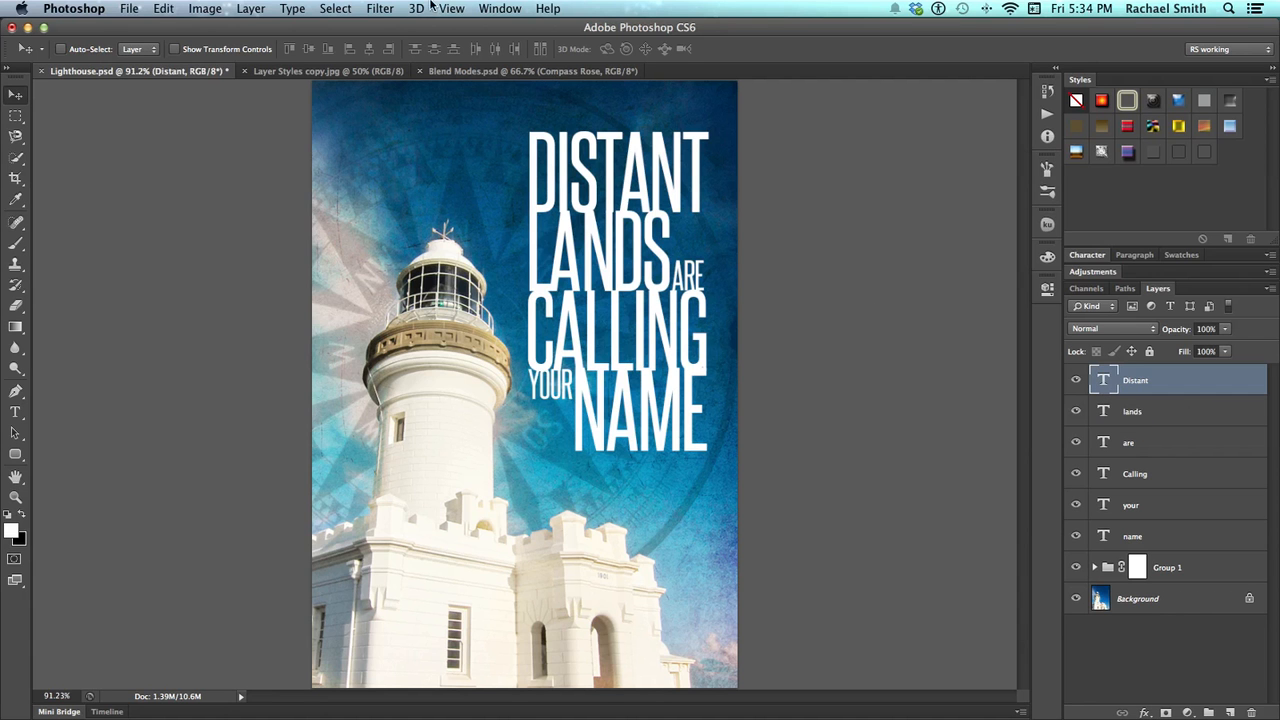
Try out a variety of preset layer styles on the Distant text layer
{"action": "left_click", "coordinate": [500, 8]}
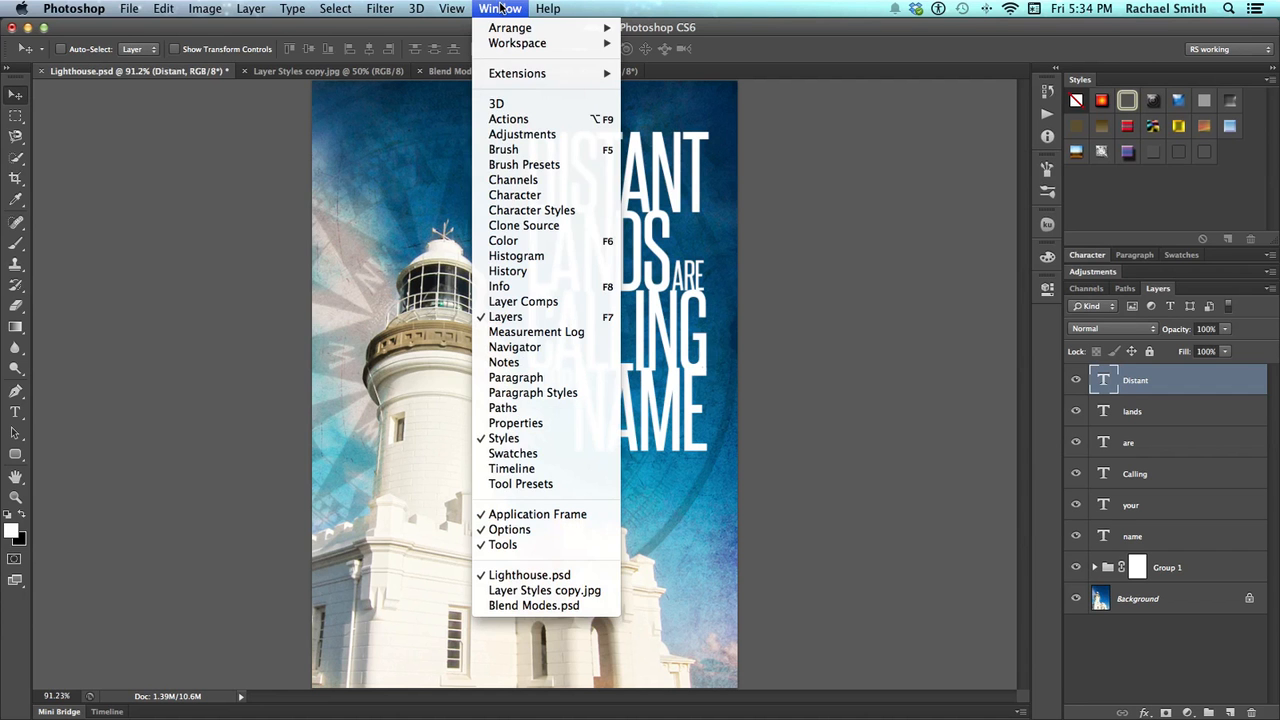
{"action": "left_click", "coordinate": [500, 8]}
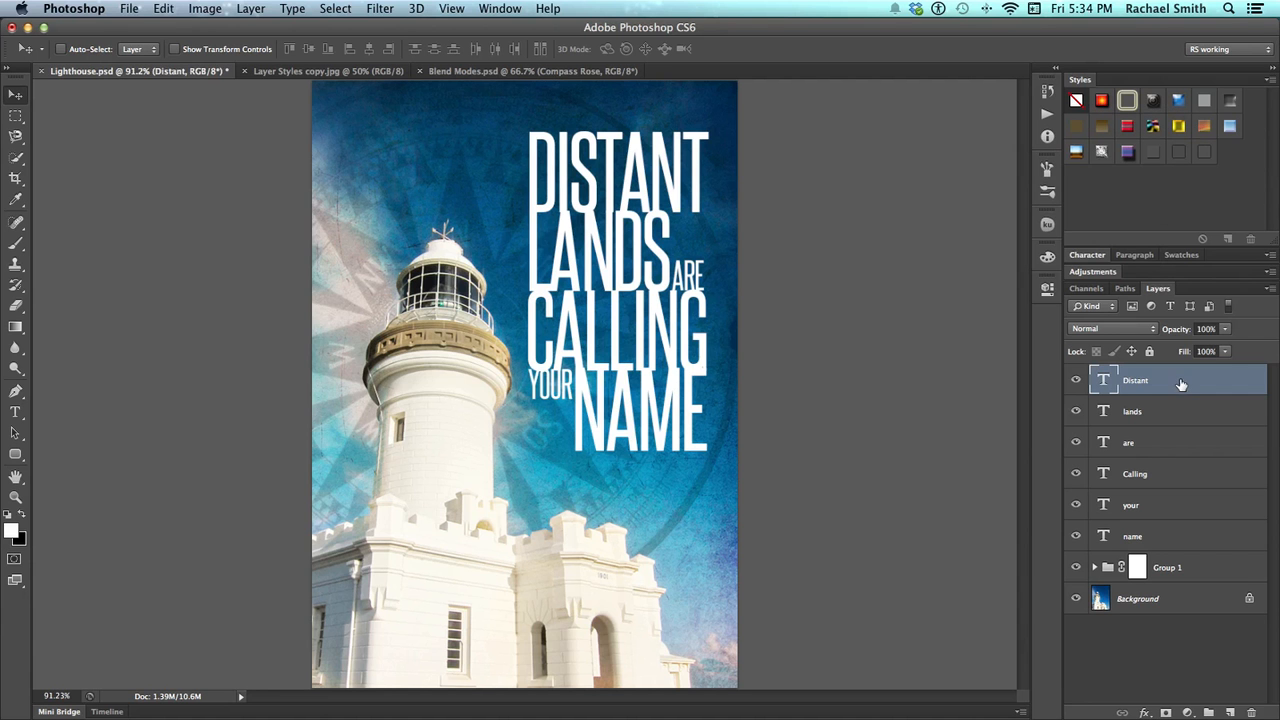
{"action": "left_click", "coordinate": [1102, 128]}
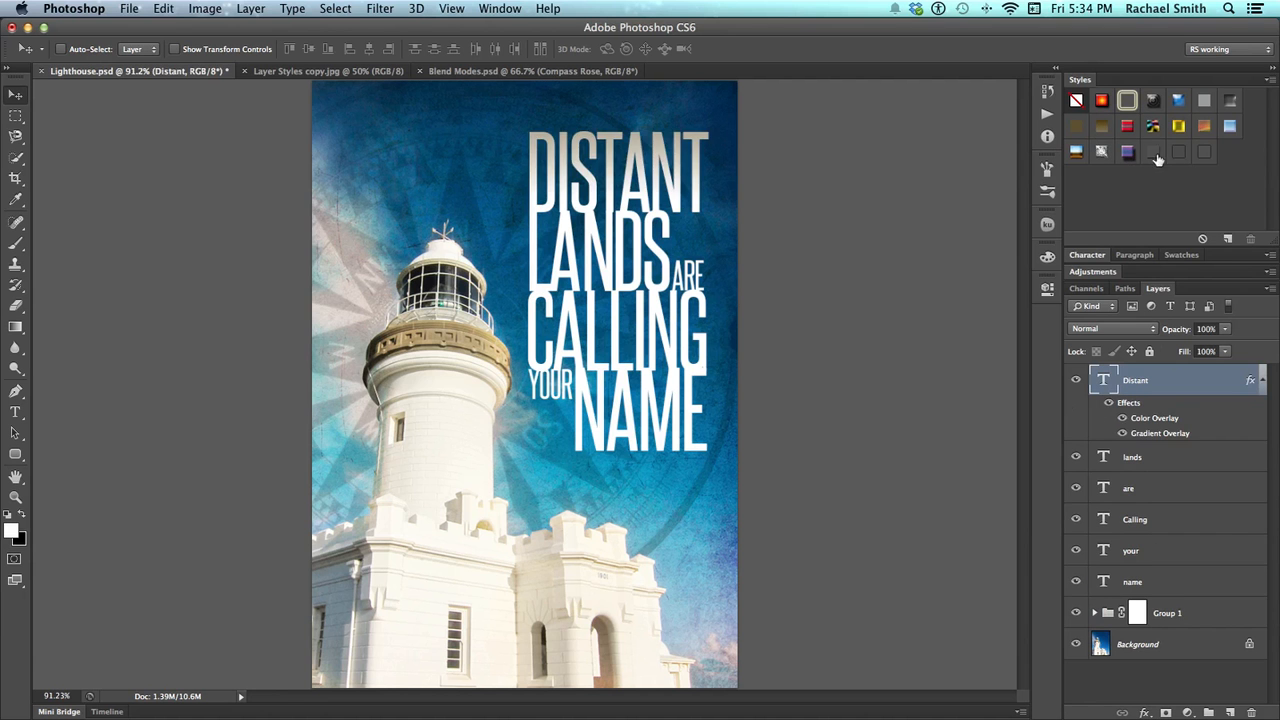
{"action": "left_click", "coordinate": [1176, 151]}
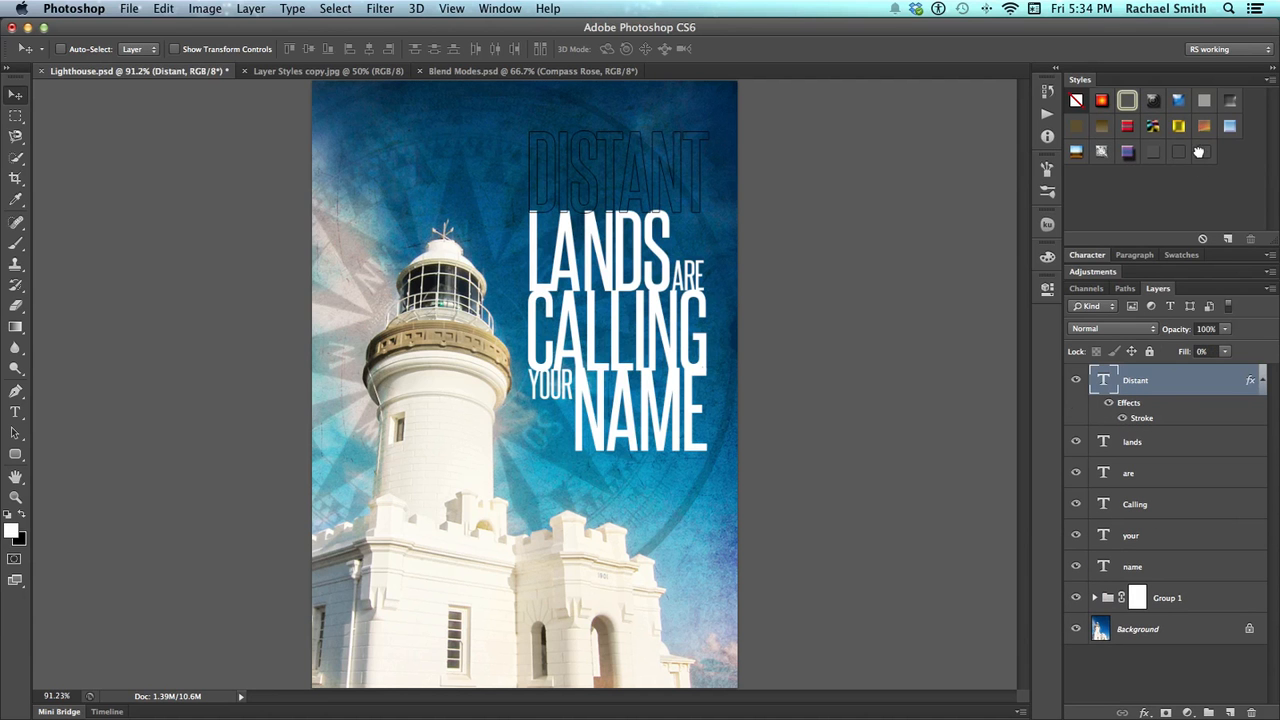
{"action": "left_click", "coordinate": [1202, 127]}
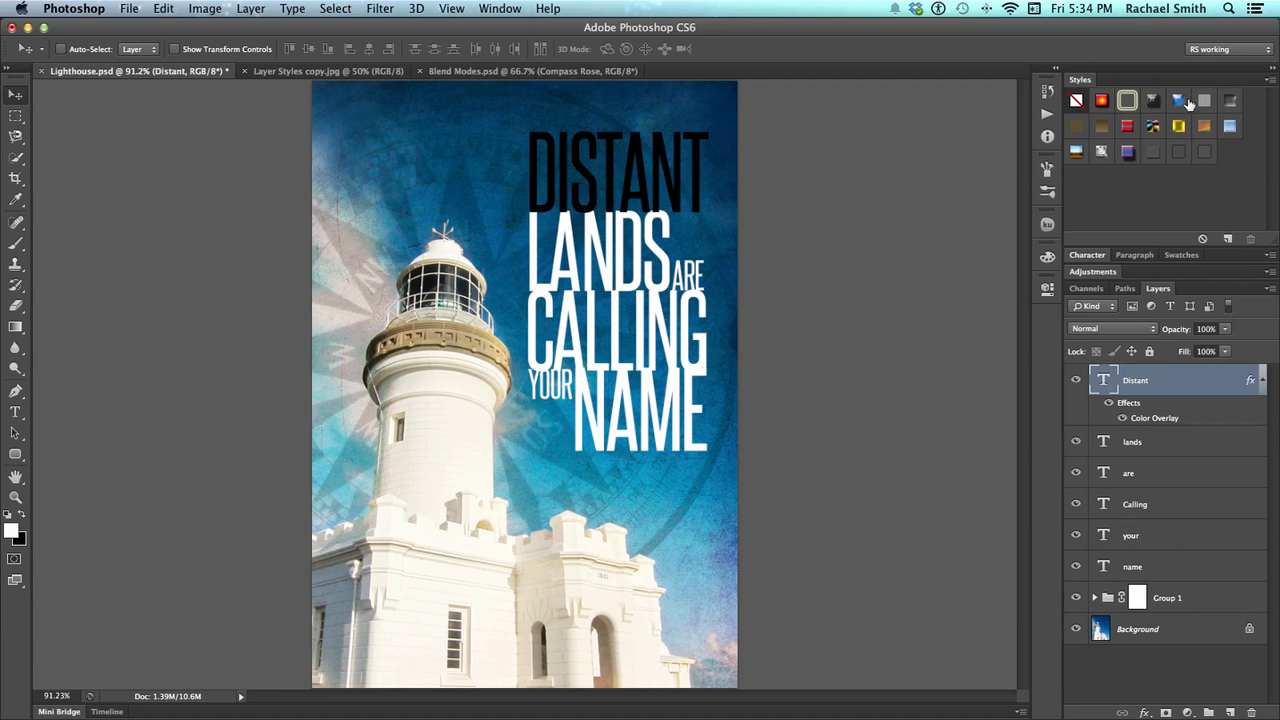
{"action": "left_click", "coordinate": [1178, 101]}
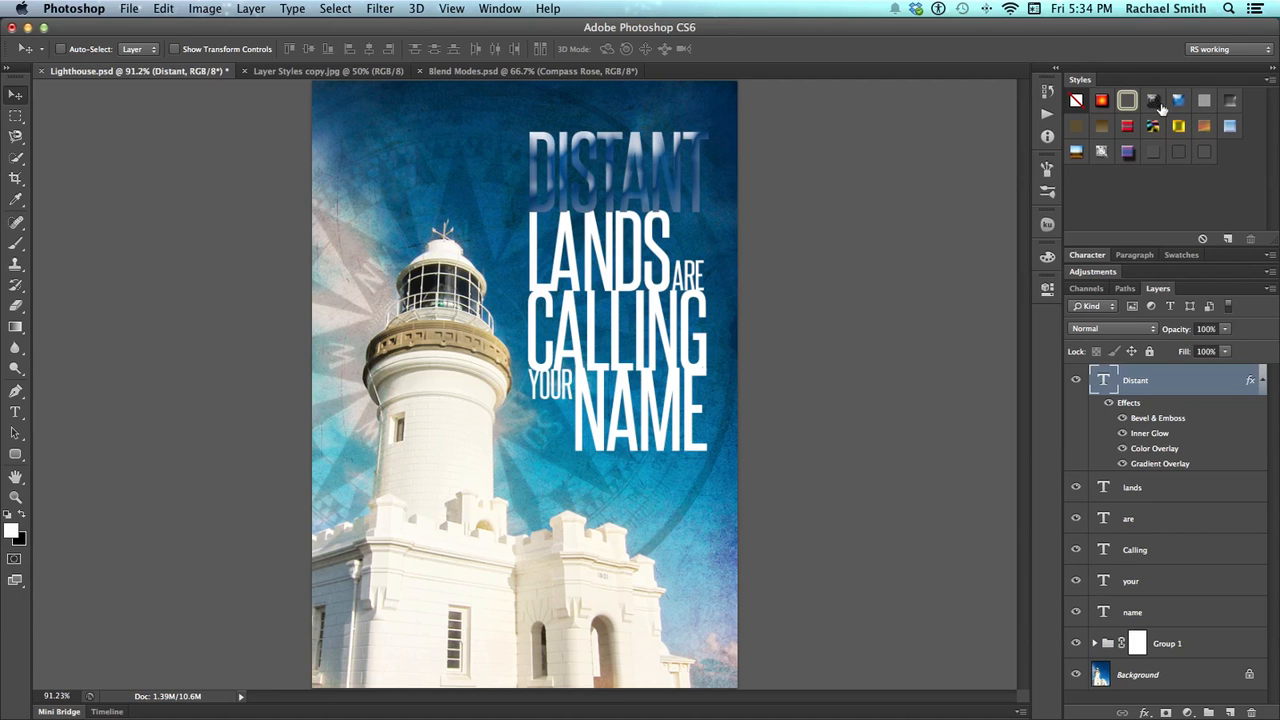
{"action": "left_click", "coordinate": [1101, 153]}
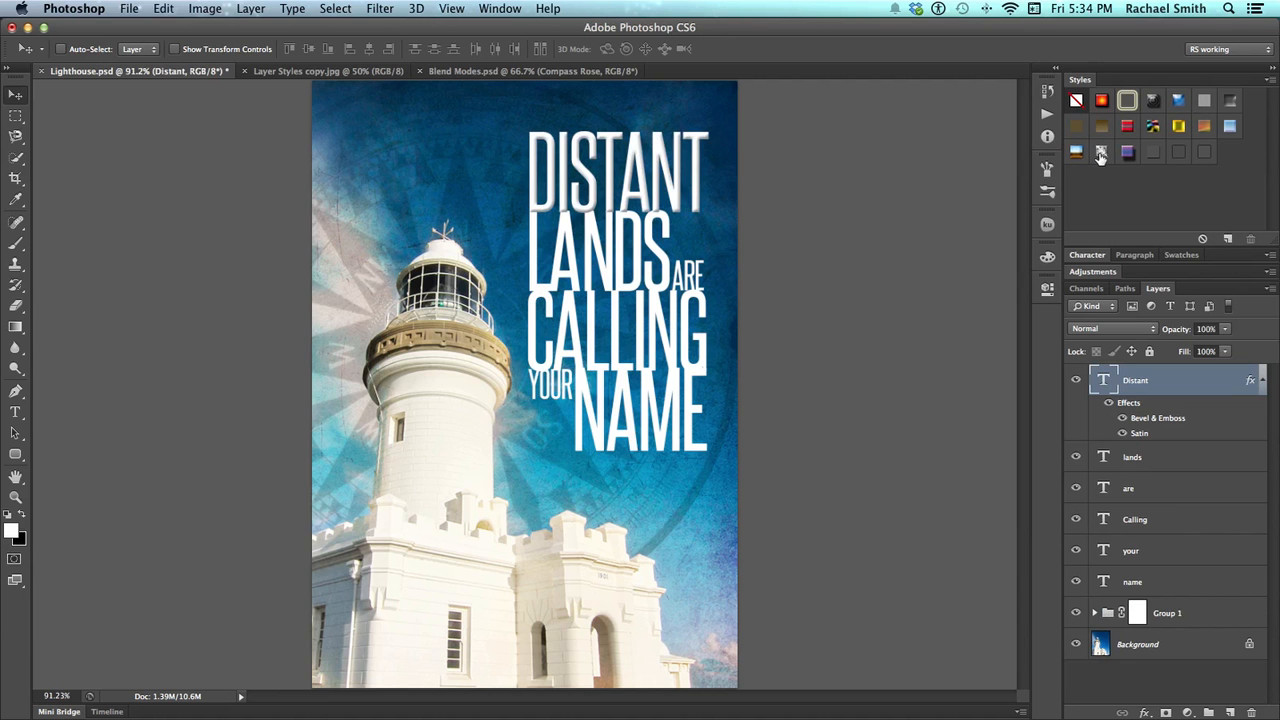
{"action": "left_click", "coordinate": [1077, 152]}
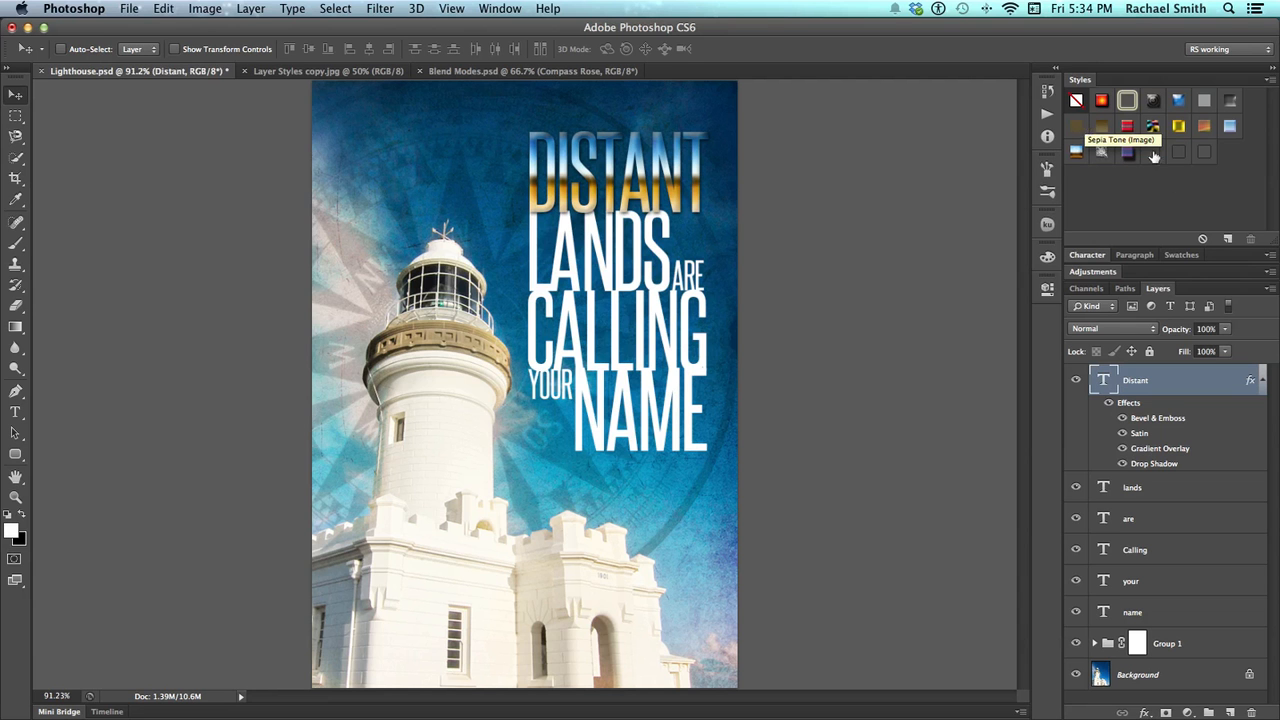
Append the Text Effects style library to the current style presets
{"action": "left_click", "coordinate": [1269, 80]}
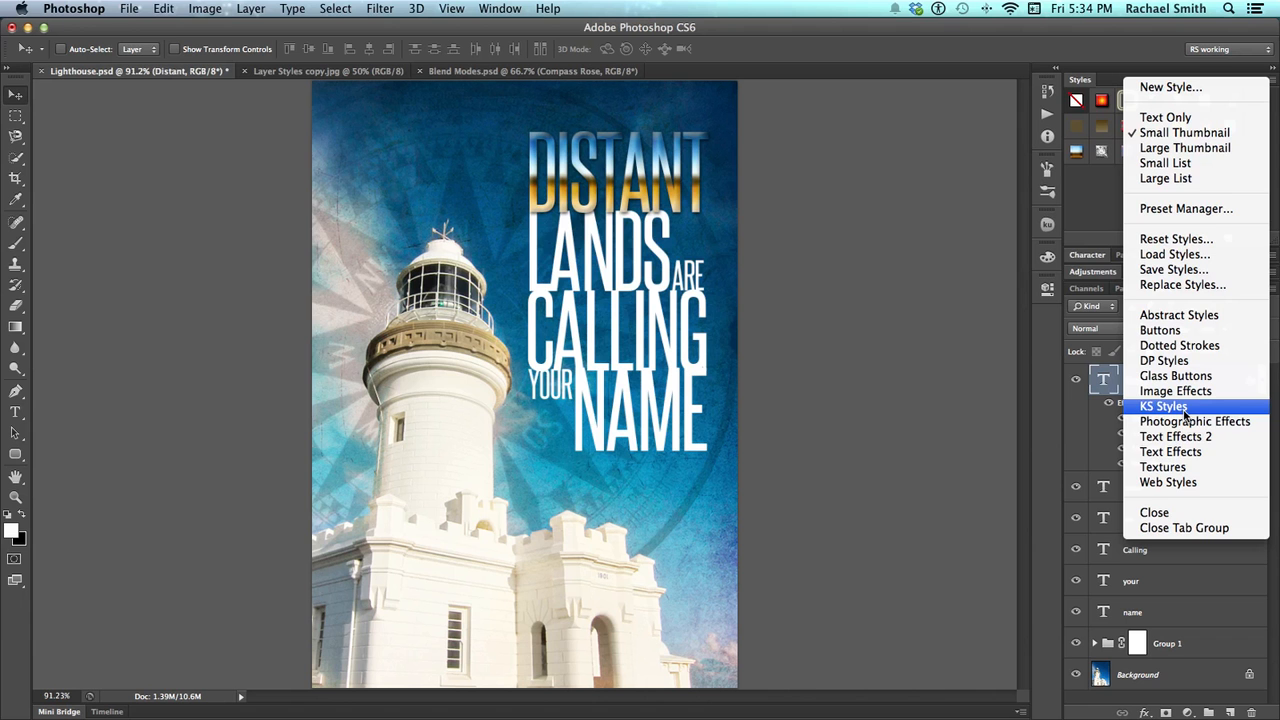
{"action": "left_click", "coordinate": [1175, 452]}
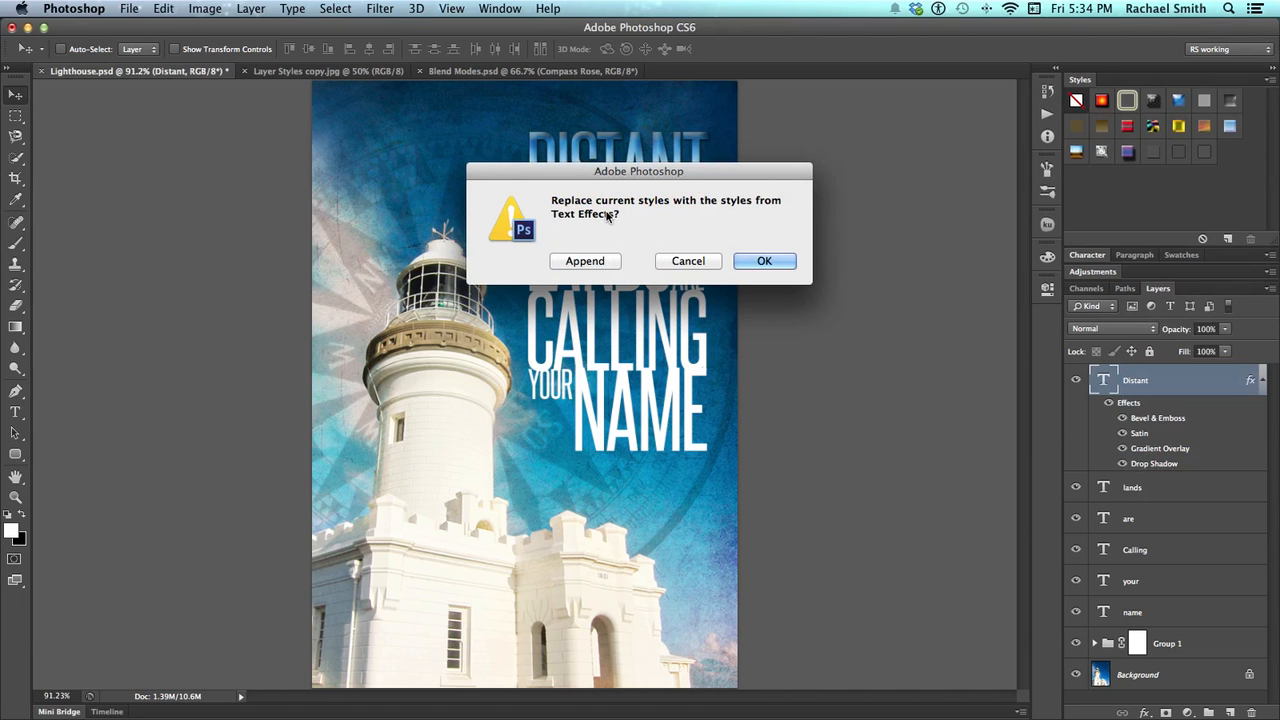
{"action": "left_click", "coordinate": [604, 264]}
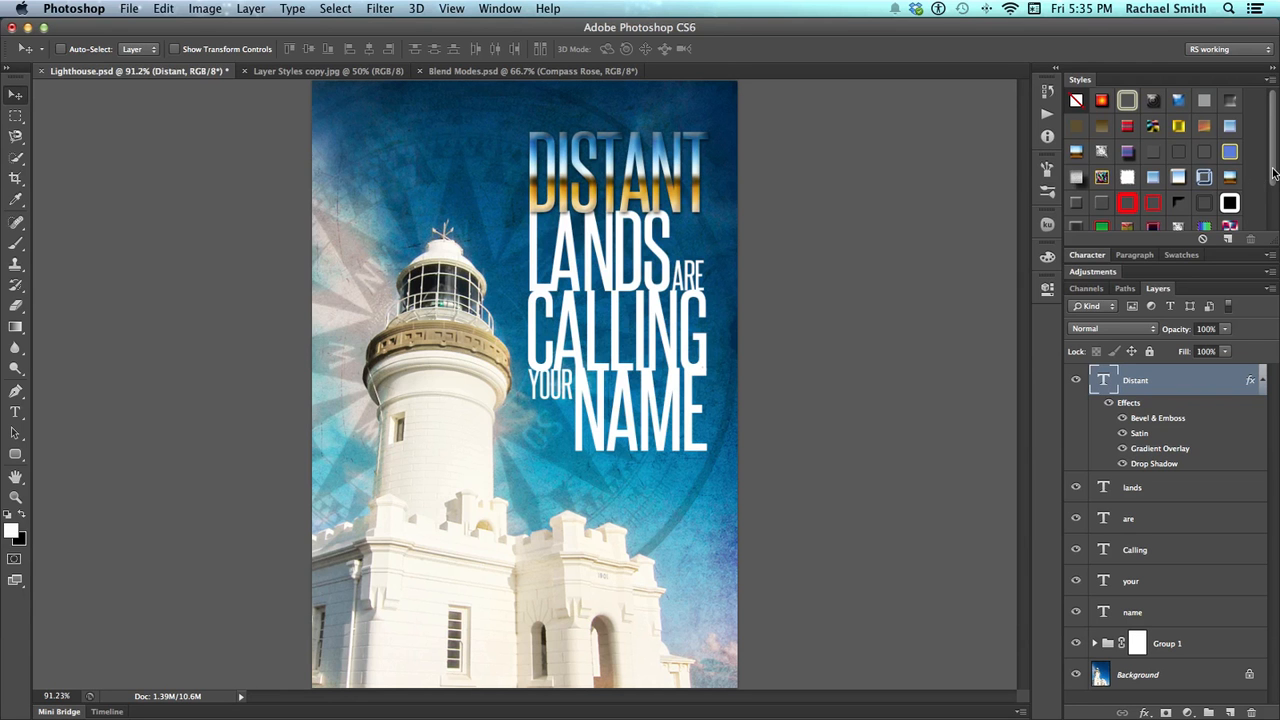
Apply the gray brushed-metal preset style to the Distant layer, and collapse and re-expand its effects list
{"action": "left_click", "coordinate": [1077, 179]}
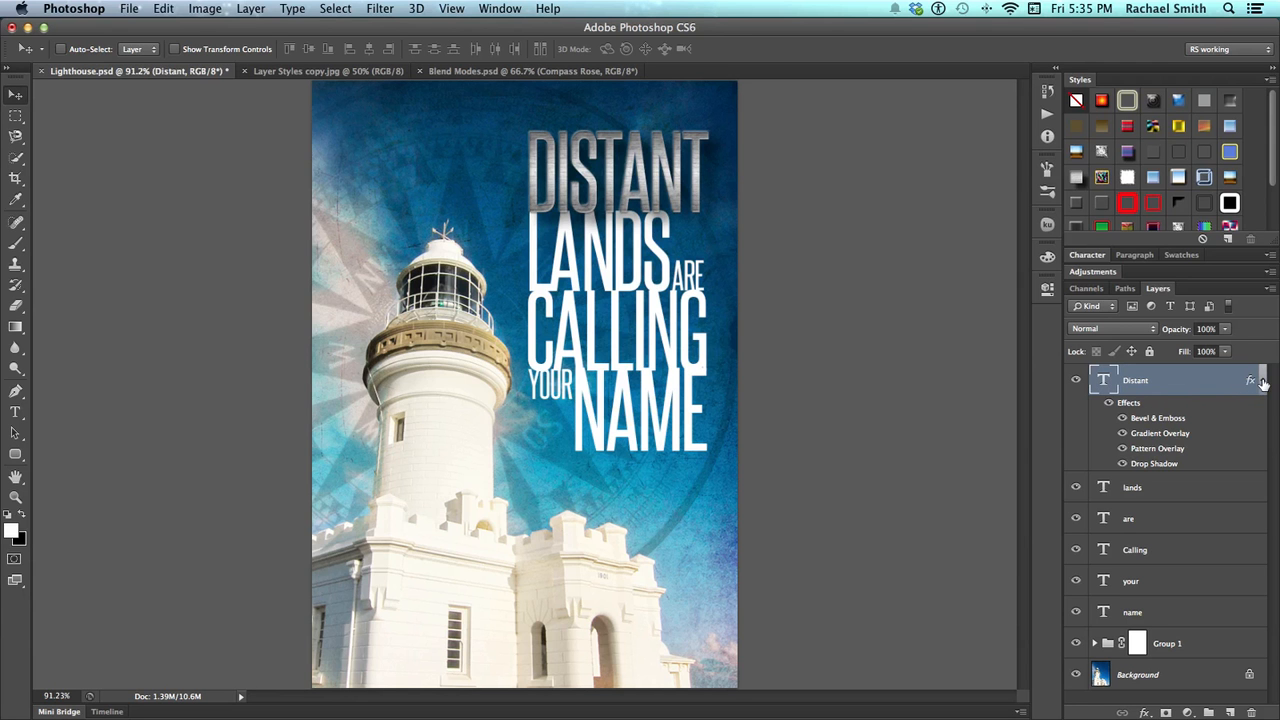
{"action": "left_click", "coordinate": [1263, 382]}
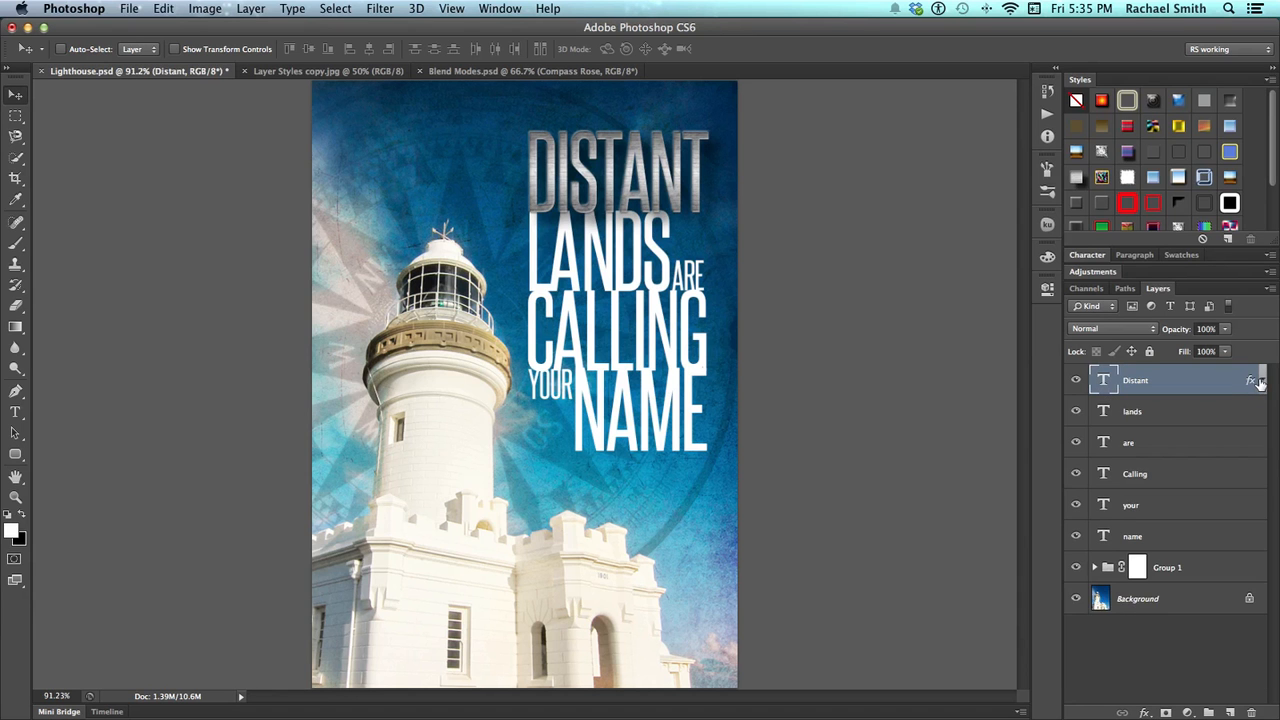
{"action": "left_click", "coordinate": [1263, 382]}
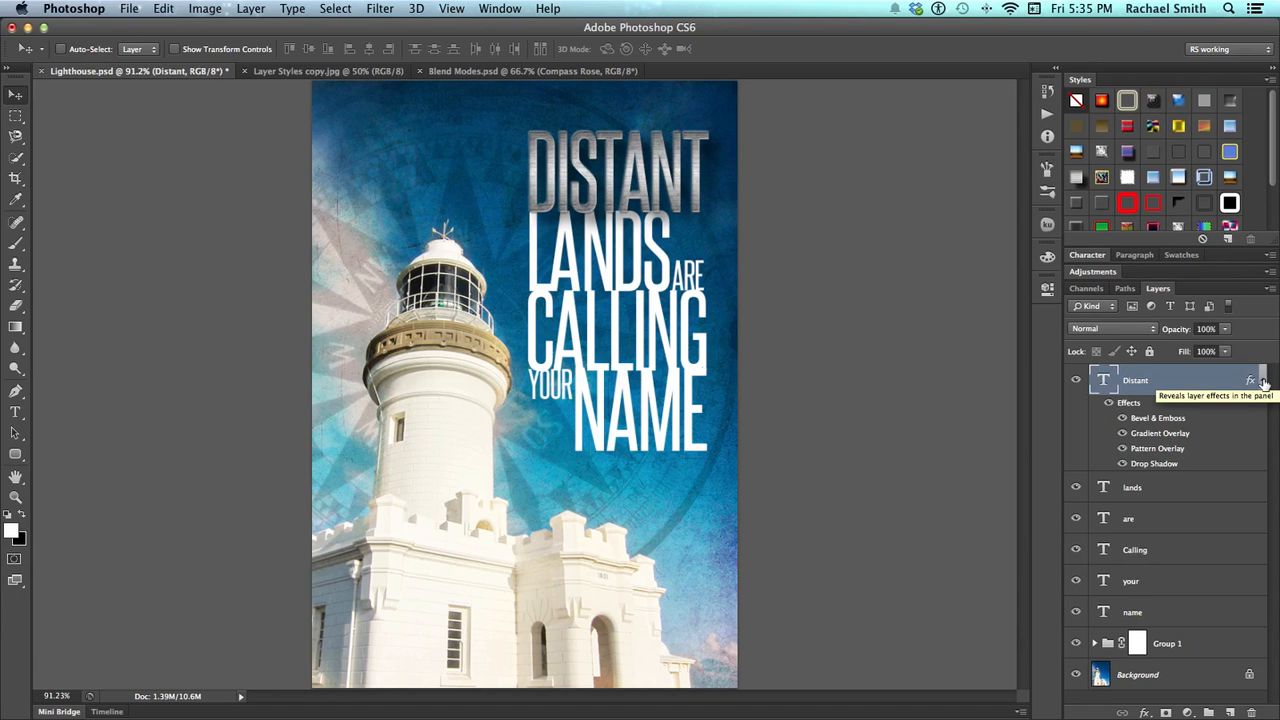
Compare the Distant text without and with its Drop Shadow and Pattern Overlay, and review the Bevel & Emboss settings
{"action": "left_click", "coordinate": [1122, 465]}
{"action": "left_click", "coordinate": [1122, 465]}
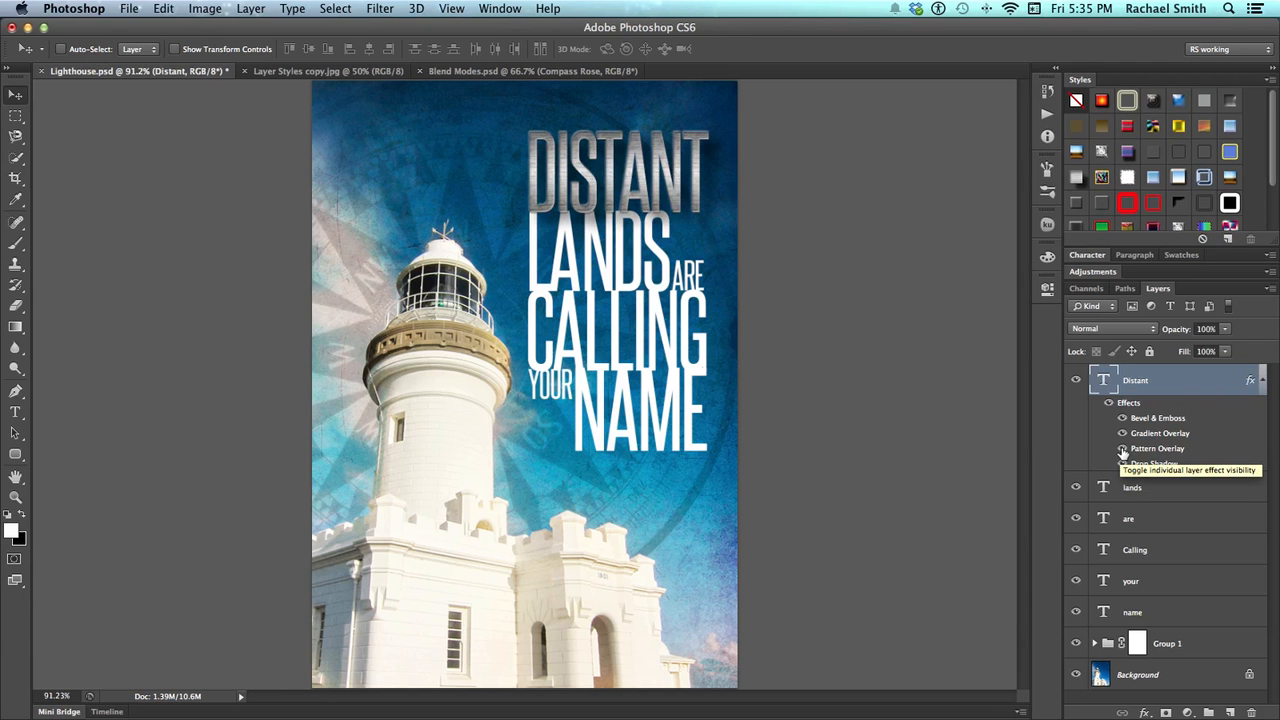
{"action": "left_click", "coordinate": [1122, 449]}
{"action": "left_click", "coordinate": [1122, 449]}
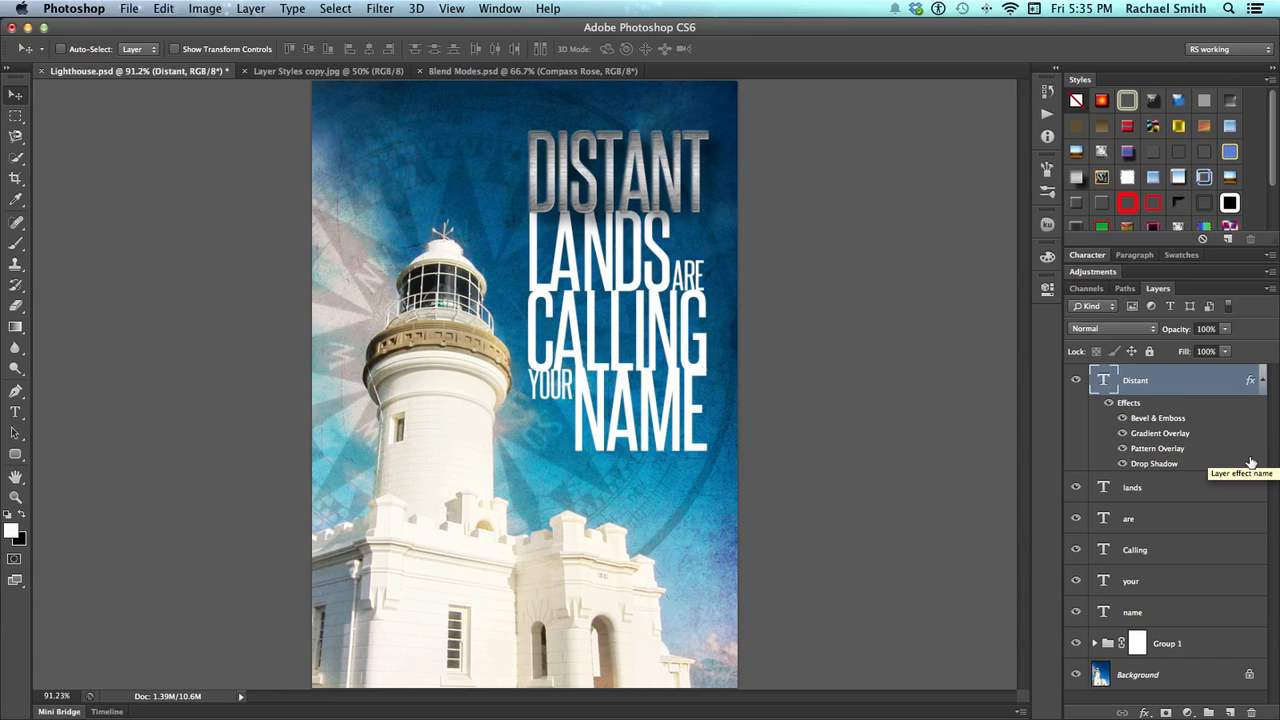
{"action": "double_click", "coordinate": [1158, 418]}
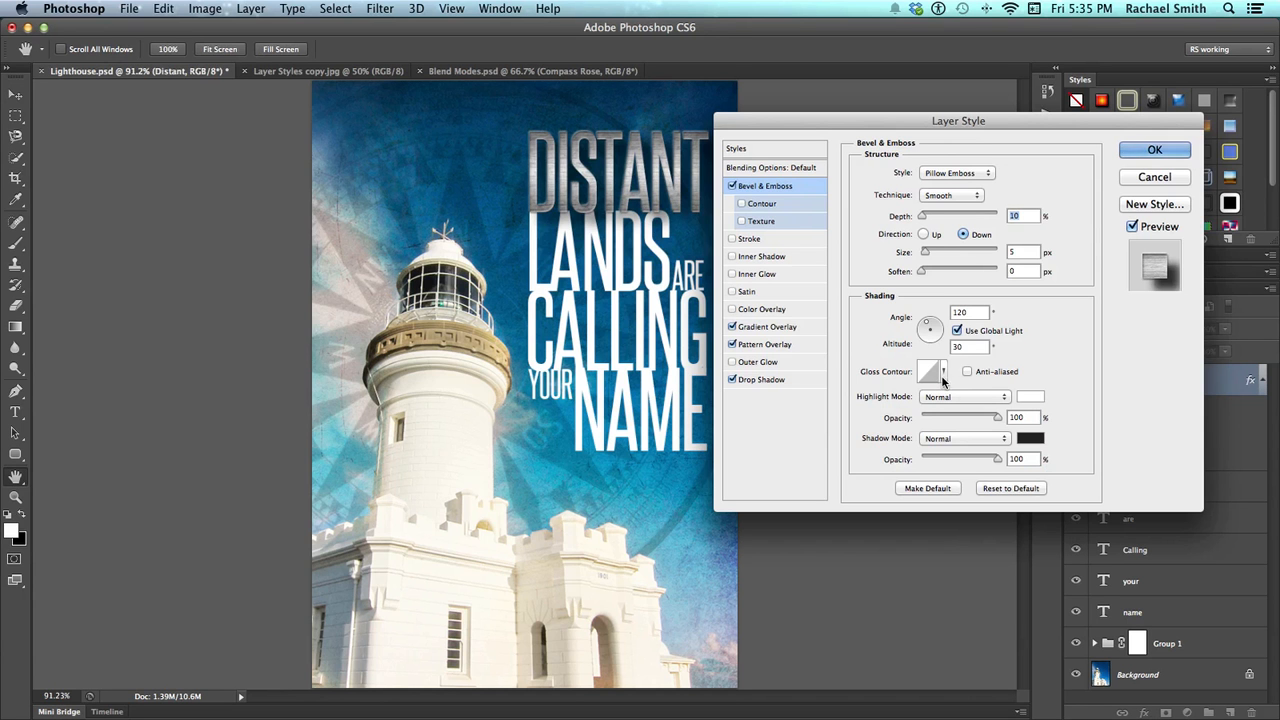
{"action": "left_click", "coordinate": [1153, 155]}
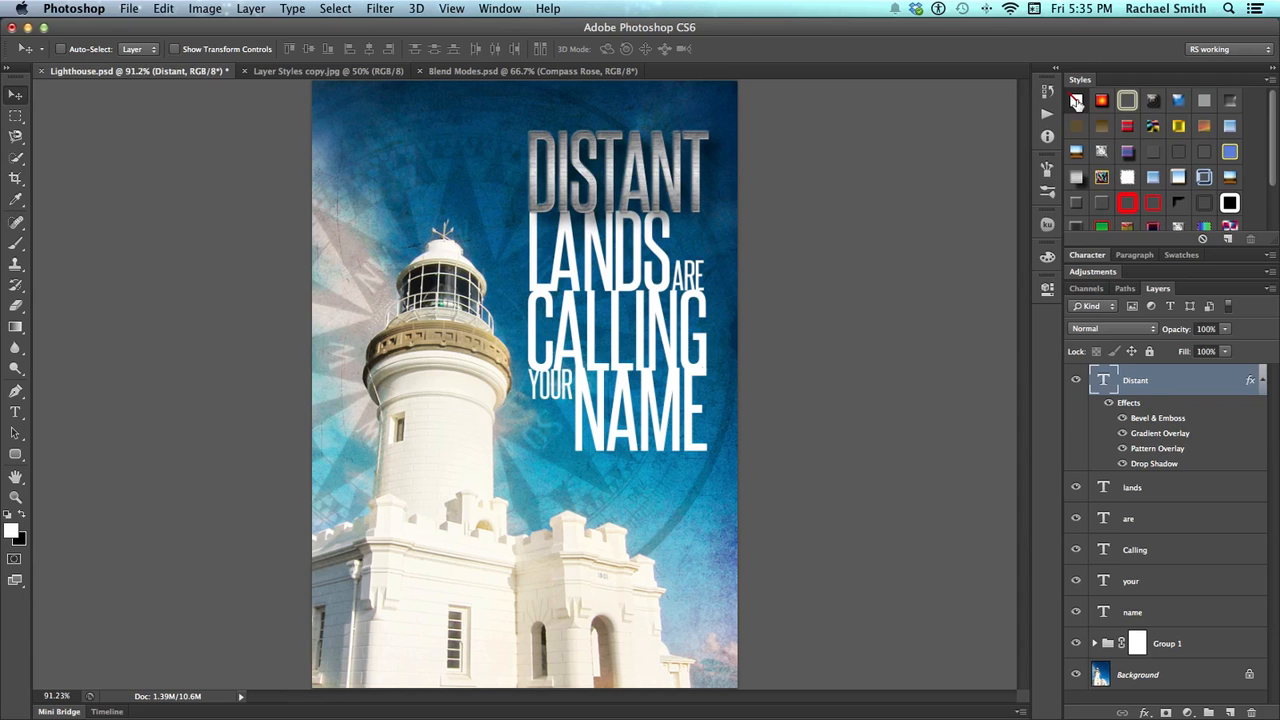
Clear the layer style from the Distant text layer
{"action": "left_click", "coordinate": [1076, 102]}
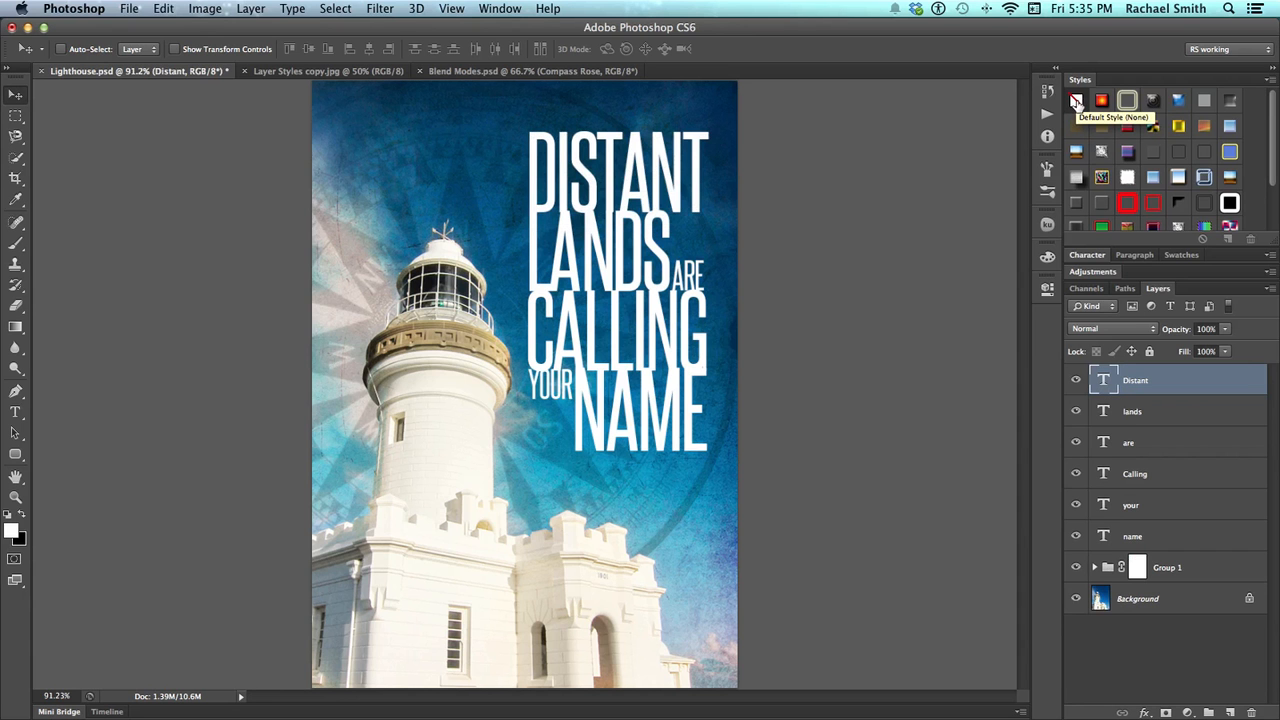
{"action": "key", "text": "super+z"}
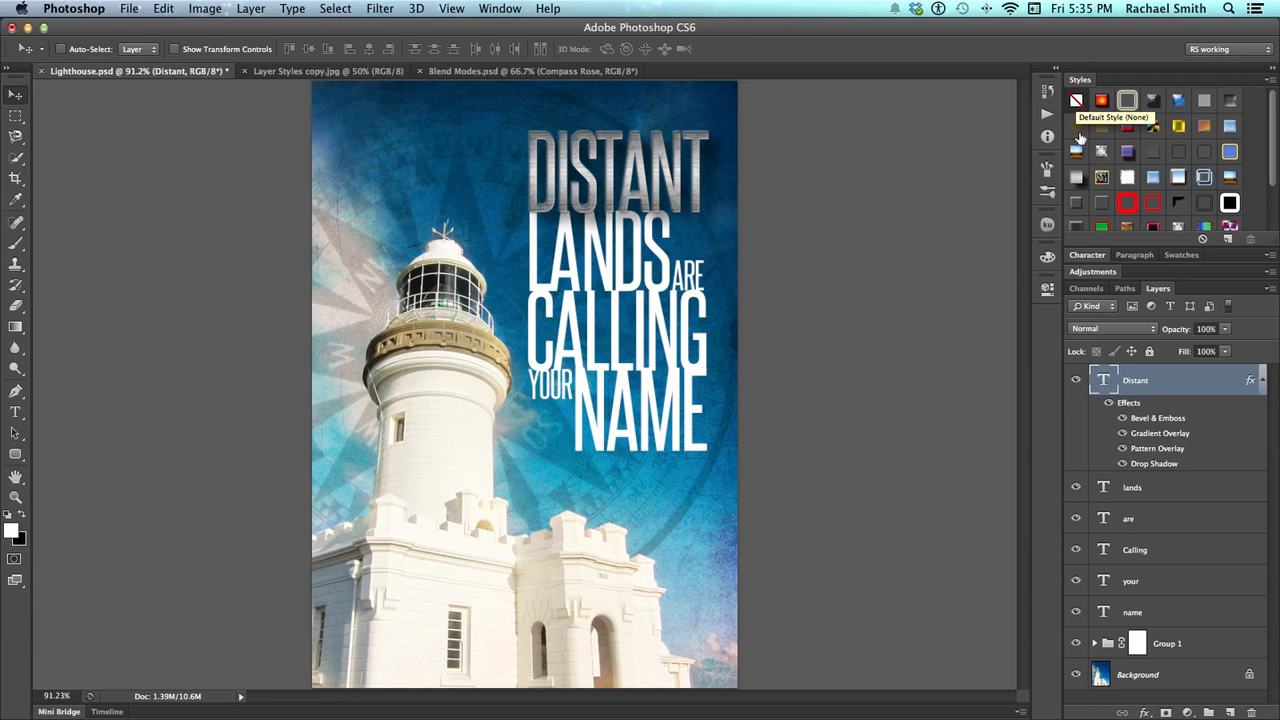
{"action": "right_click", "coordinate": [1171, 382]}
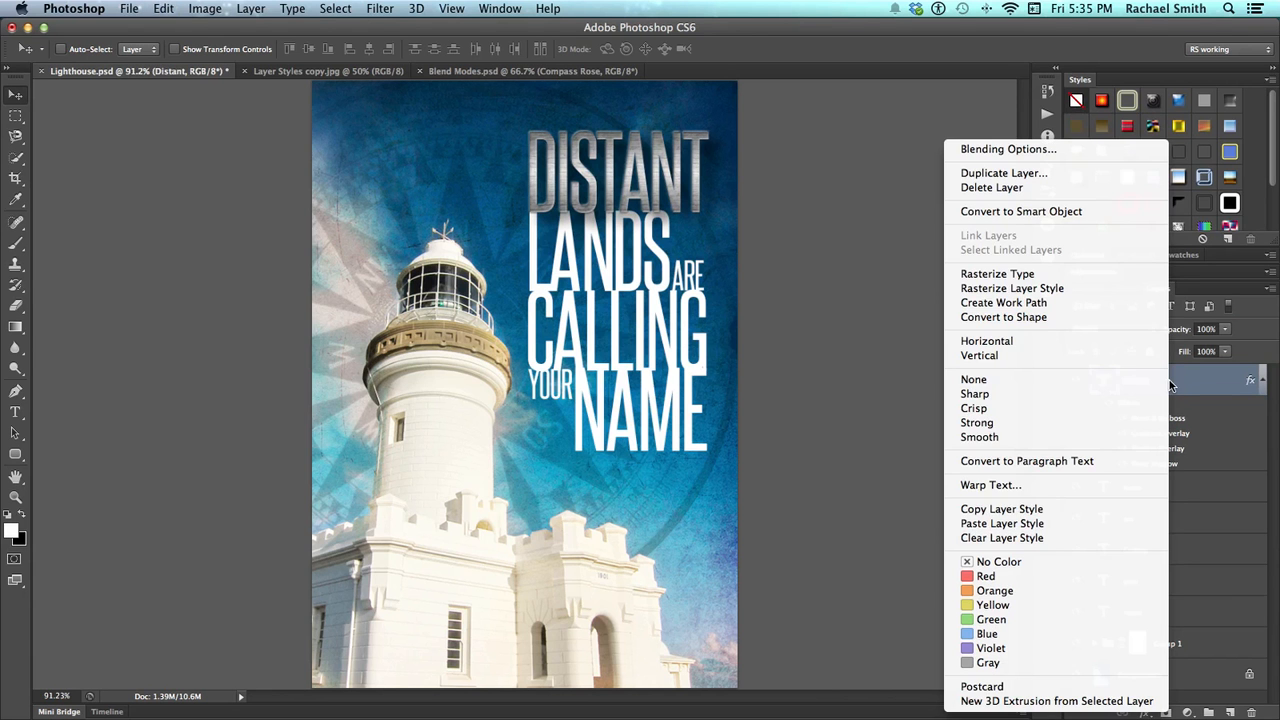
{"action": "left_click", "coordinate": [1027, 539]}
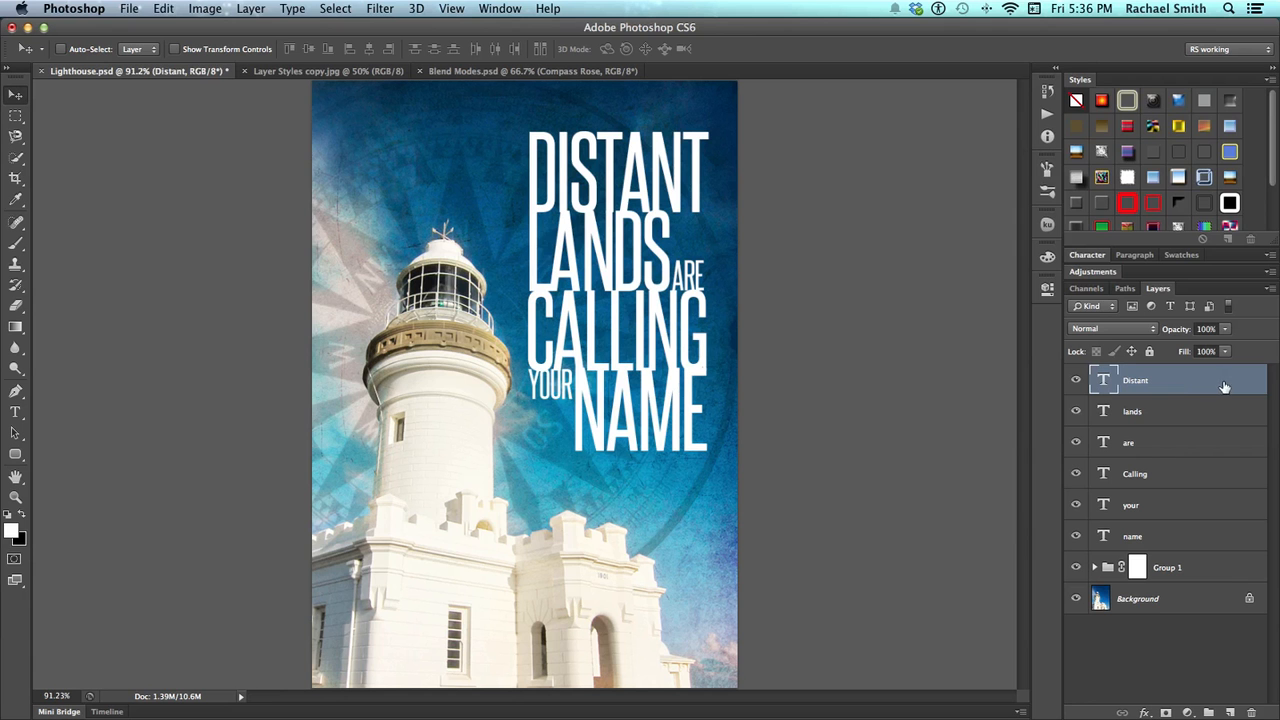
{"action": "scroll", "coordinate": [1189, 203], "scroll_direction": "down", "scroll_amount": 3}
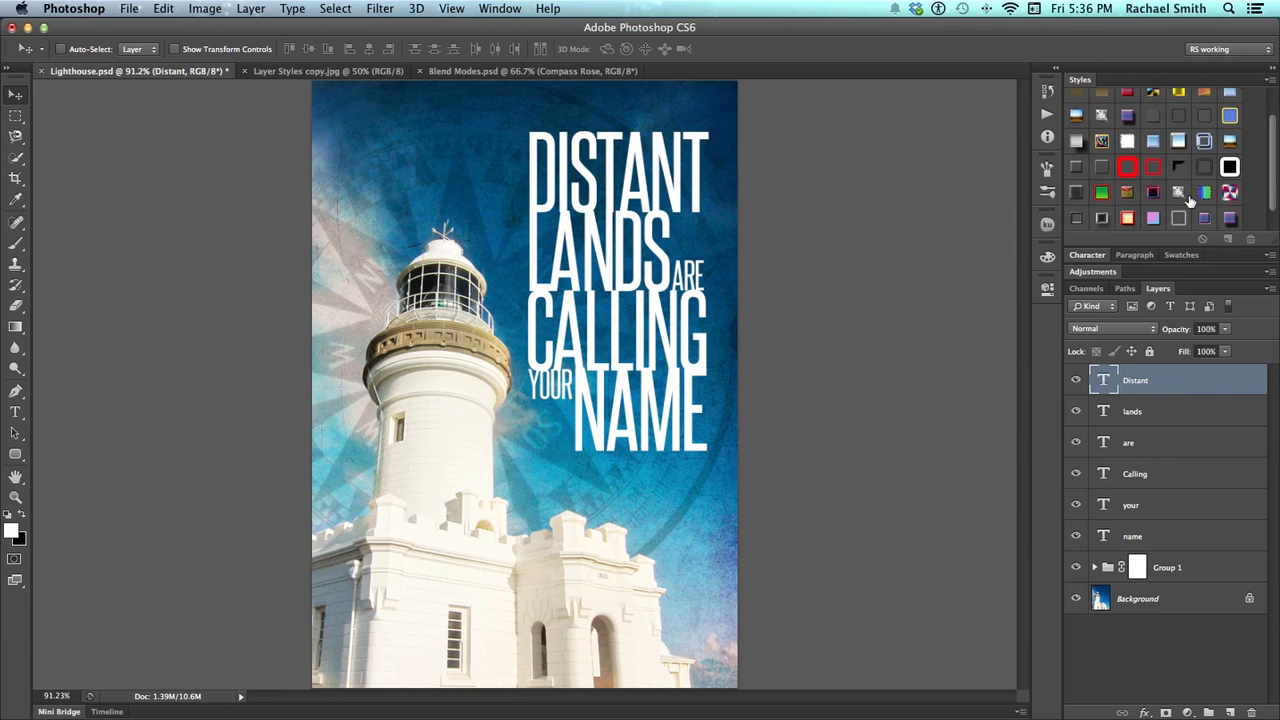
{"action": "scroll", "coordinate": [1136, 145], "scroll_direction": "up", "scroll_amount": 3}
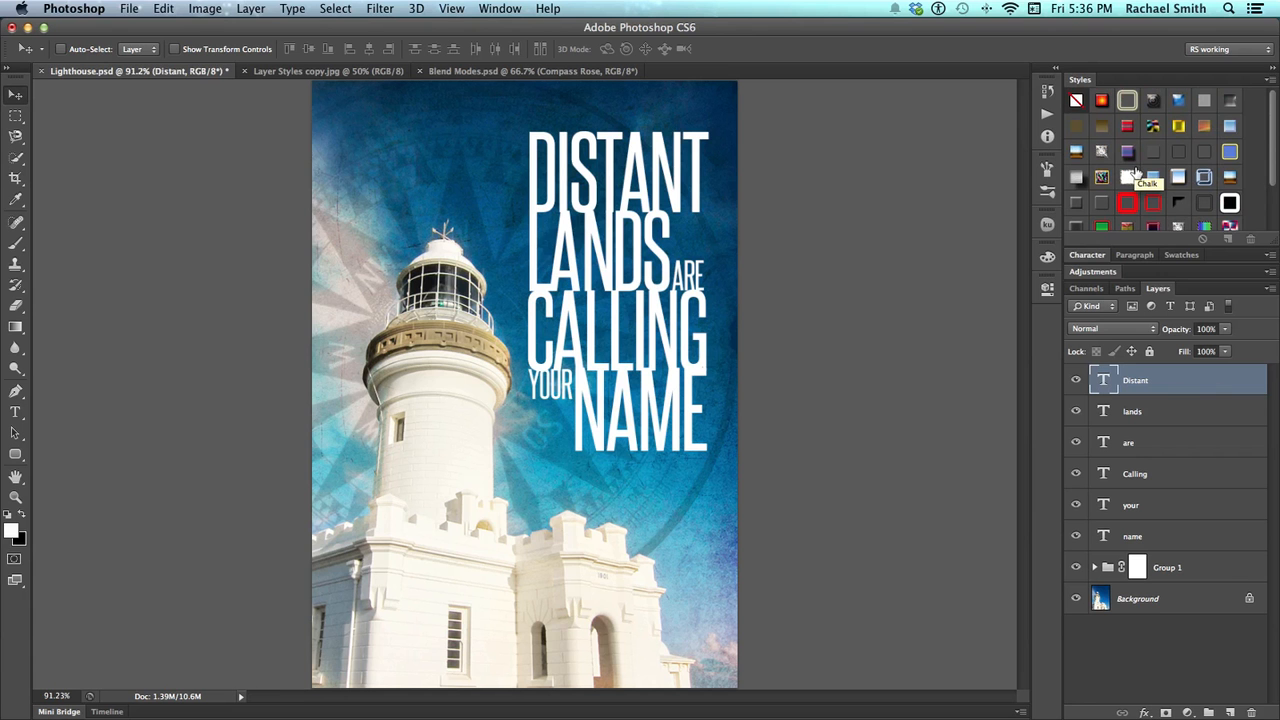
{"action": "left_click", "coordinate": [1272, 84]}
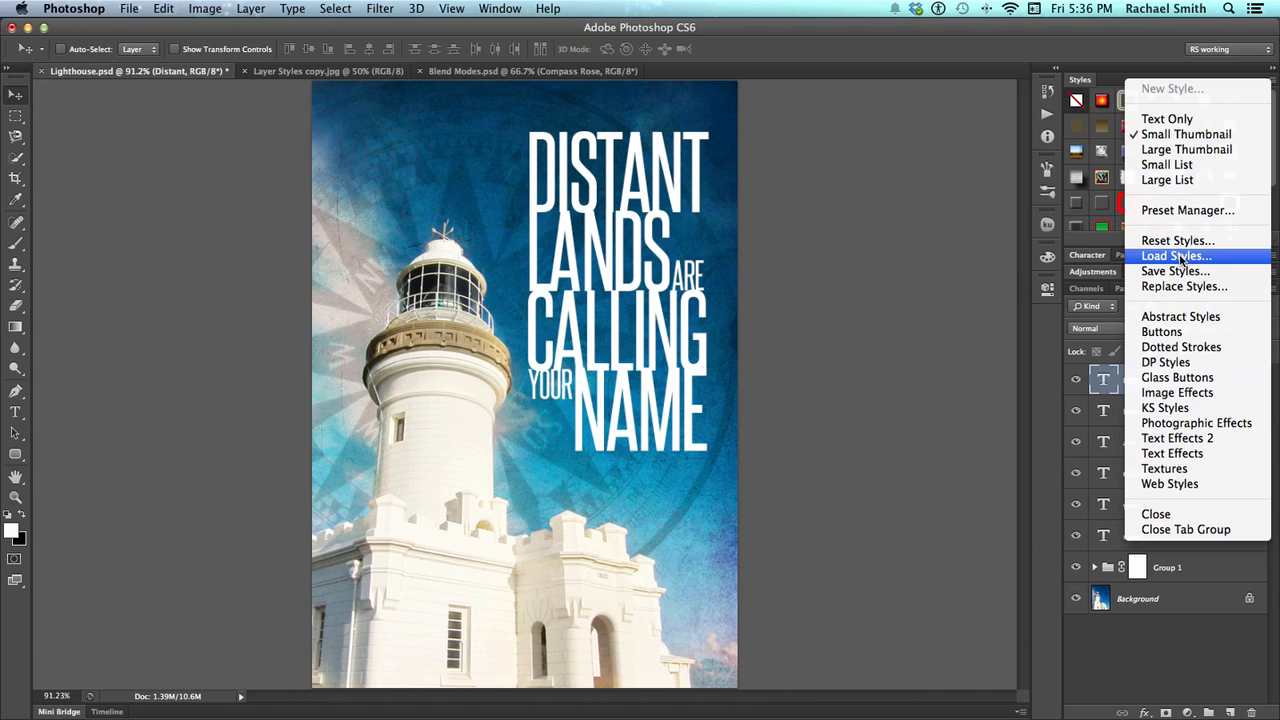
{"action": "left_click", "coordinate": [1116, 243]}
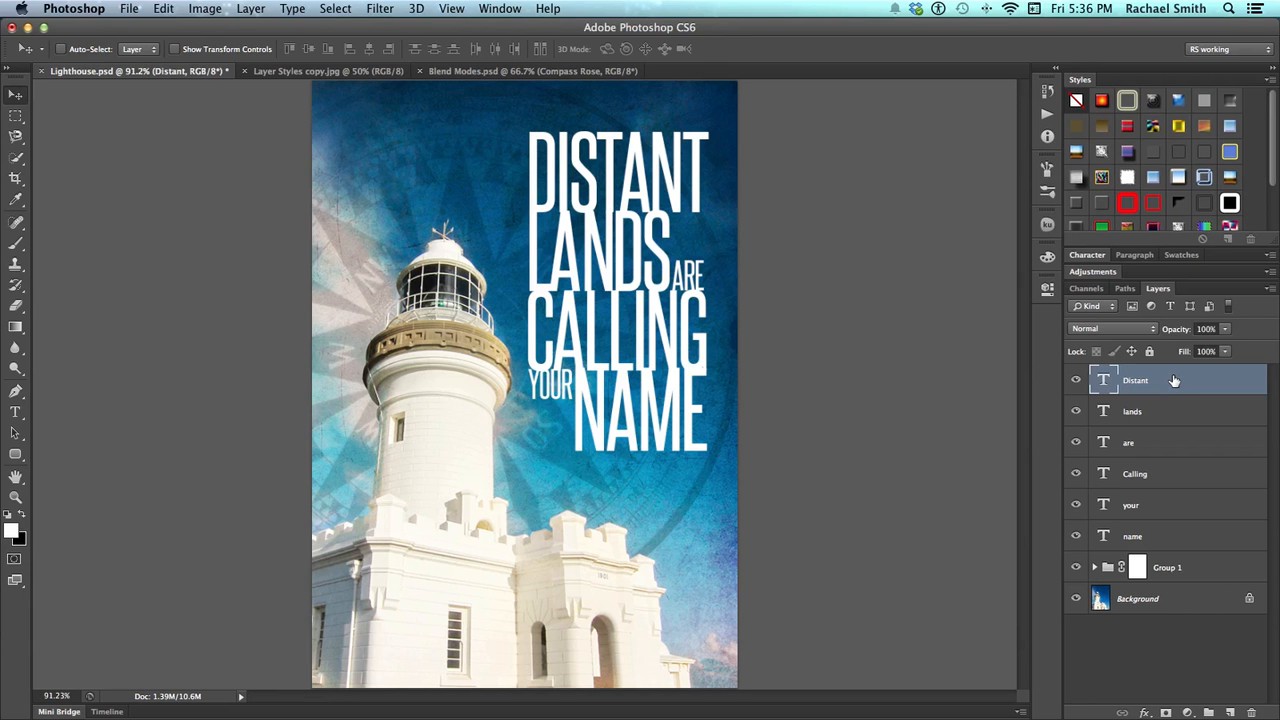
{"action": "left_click", "coordinate": [1076, 383]}
{"action": "left_click", "coordinate": [1076, 383]}
Add a Drop Shadow to the Distant layer with 7 px distance, 8% spread and 5 px size
{"action": "key", "text": "z"}
{"action": "left_click", "coordinate": [660, 173]}
{"action": "left_click", "coordinate": [660, 173]}
{"action": "left_click_drag", "start_coordinate": [674, 182], "coordinate": [553, 289]}
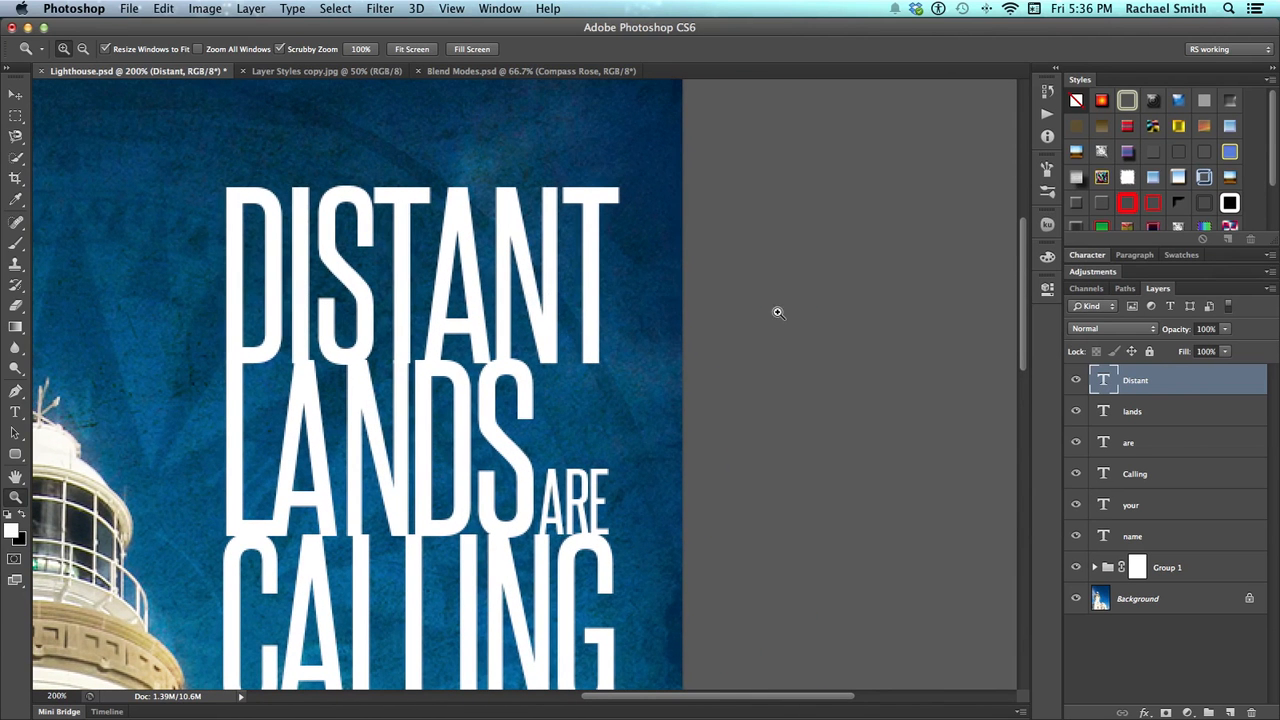
{"action": "double_click", "coordinate": [1186, 388]}
{"action": "left_click_drag", "start_coordinate": [897, 120], "coordinate": [851, 108]}
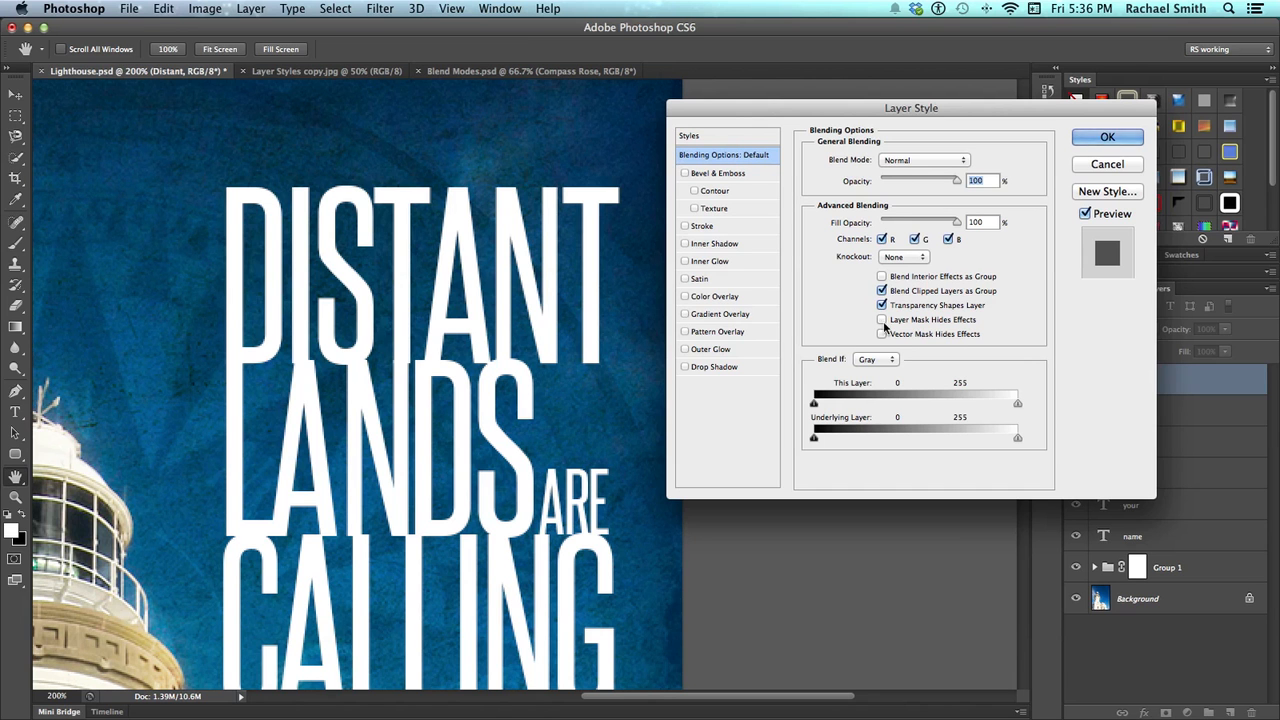
{"action": "left_click", "coordinate": [683, 367]}
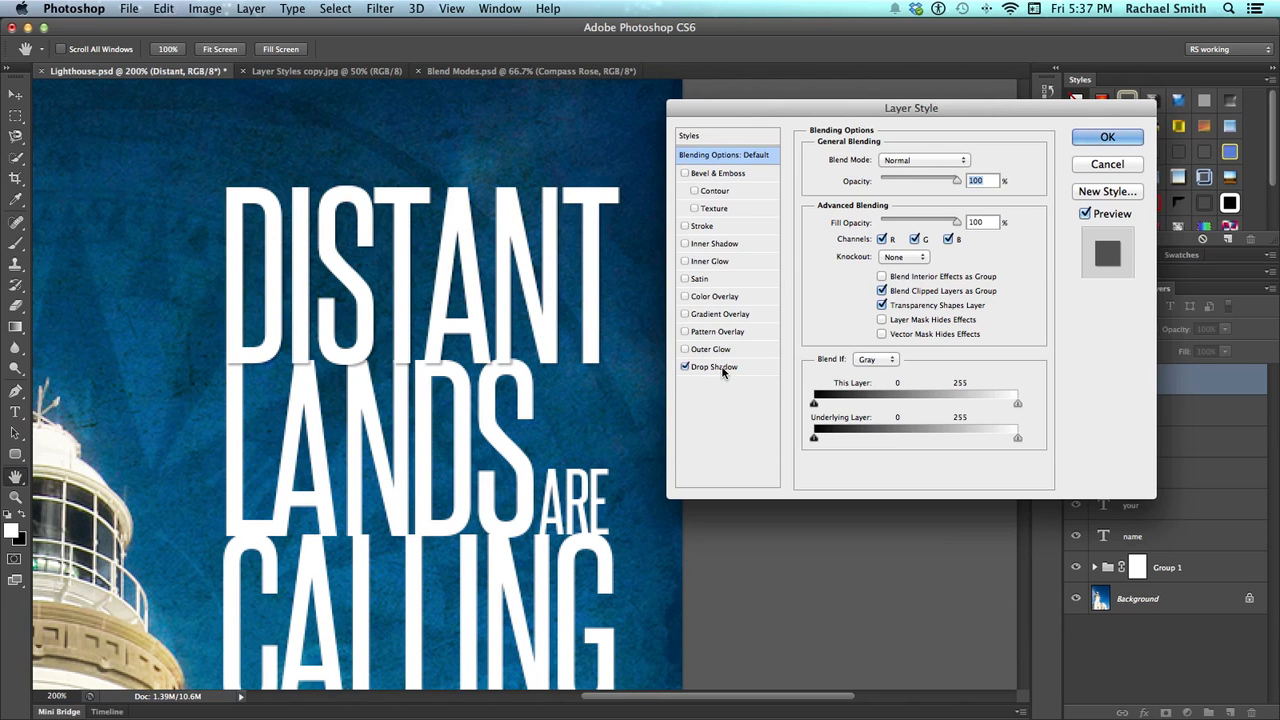
{"action": "left_click", "coordinate": [720, 368]}
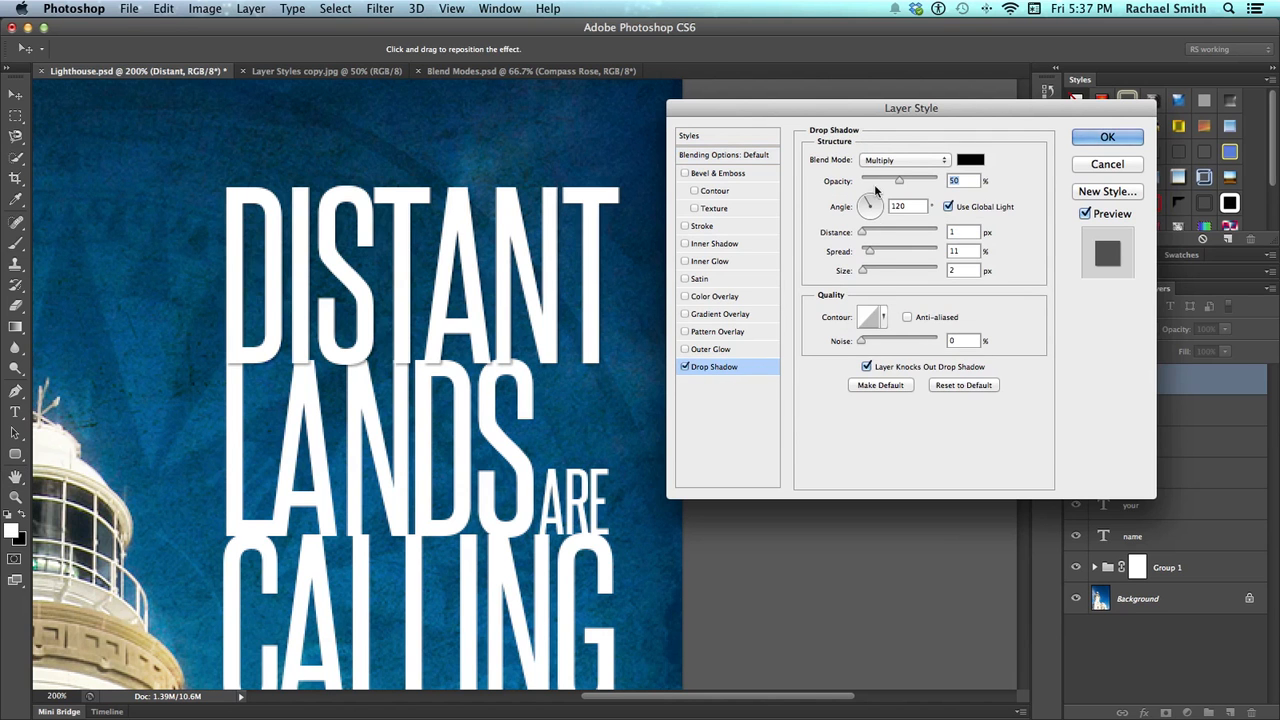
{"action": "mouse_move", "coordinate": [862, 232]}
{"action": "left_mouse_down"}
{"action": "mouse_move", "coordinate": [864, 272]}
{"action": "mouse_move", "coordinate": [866, 251]}
{"action": "left_mouse_up"}
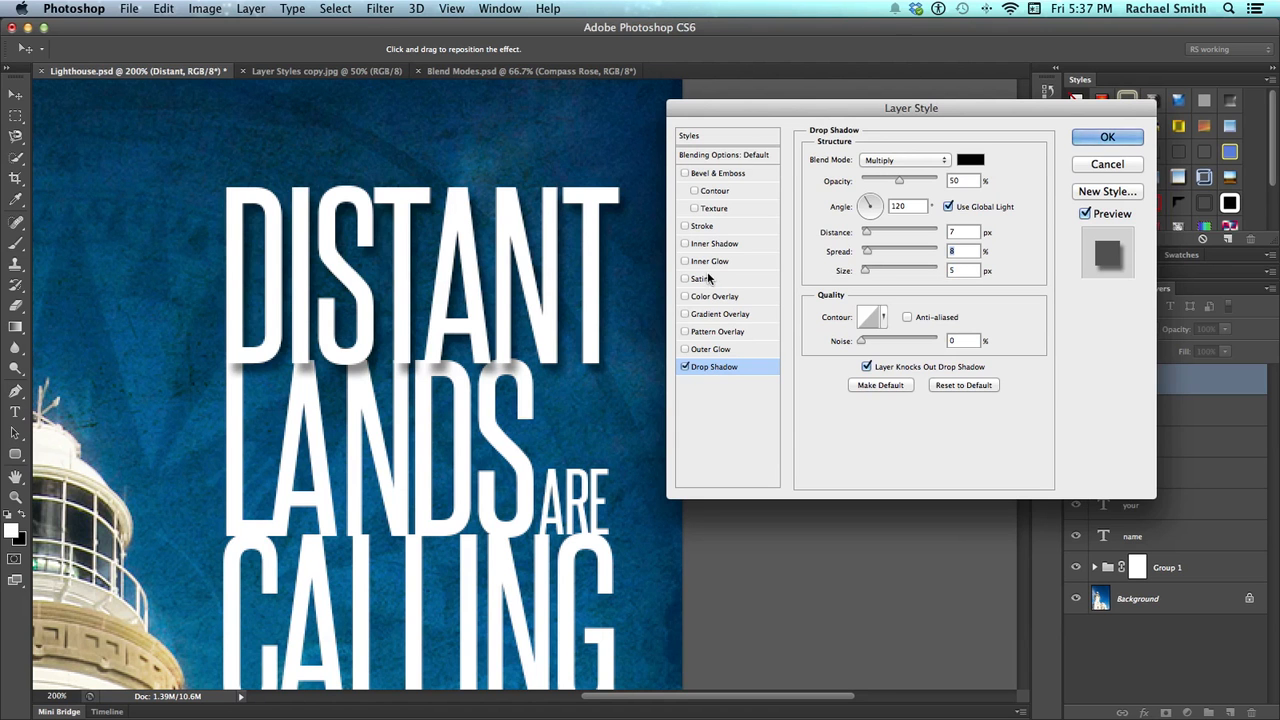
Add a 2 px outside Stroke to the Distant layer in muted red (a33b3b)
{"action": "left_click", "coordinate": [705, 227]}
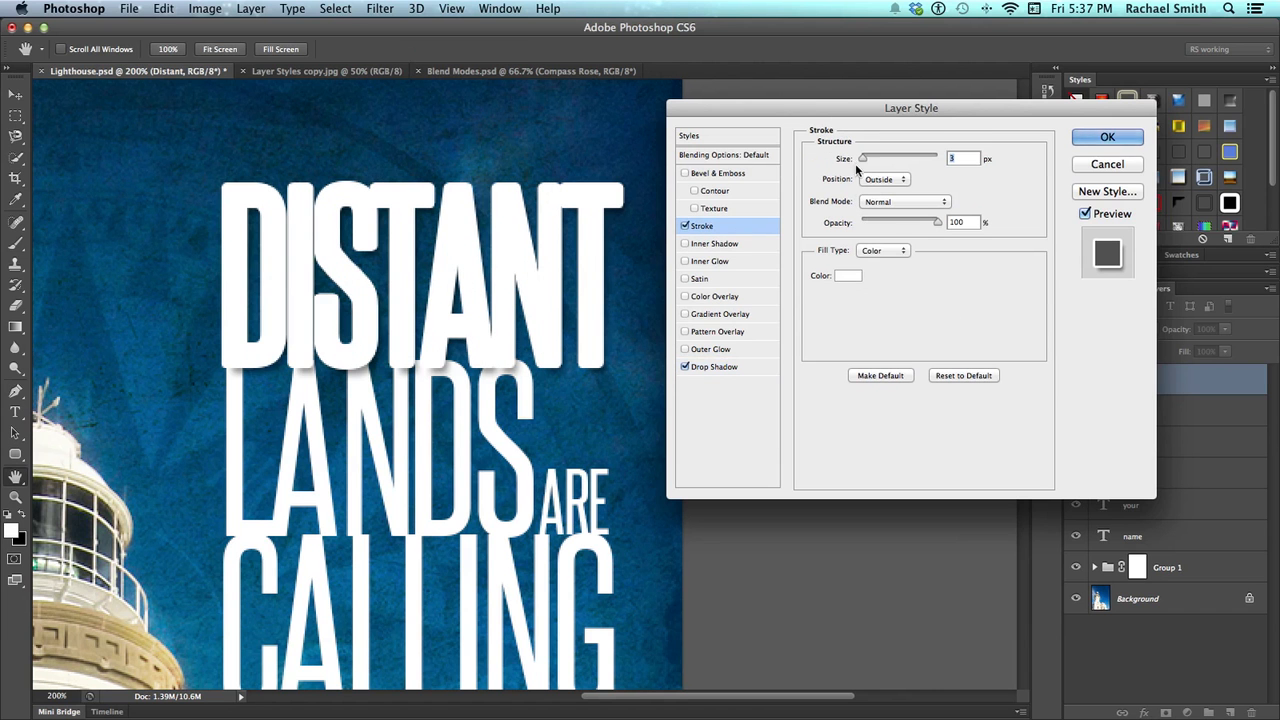
{"action": "left_click_drag", "start_coordinate": [863, 158], "coordinate": [862, 159]}
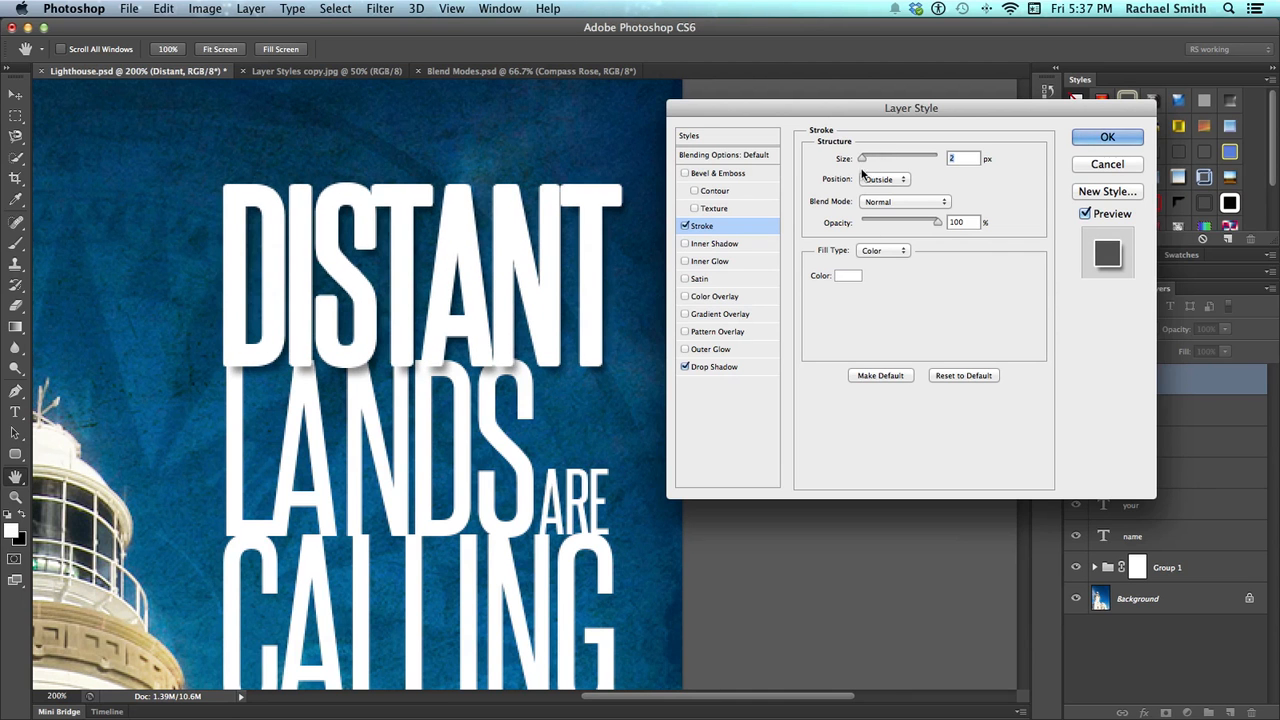
{"action": "left_click", "coordinate": [838, 283]}
{"action": "left_click_drag", "start_coordinate": [266, 403], "coordinate": [264, 378]}
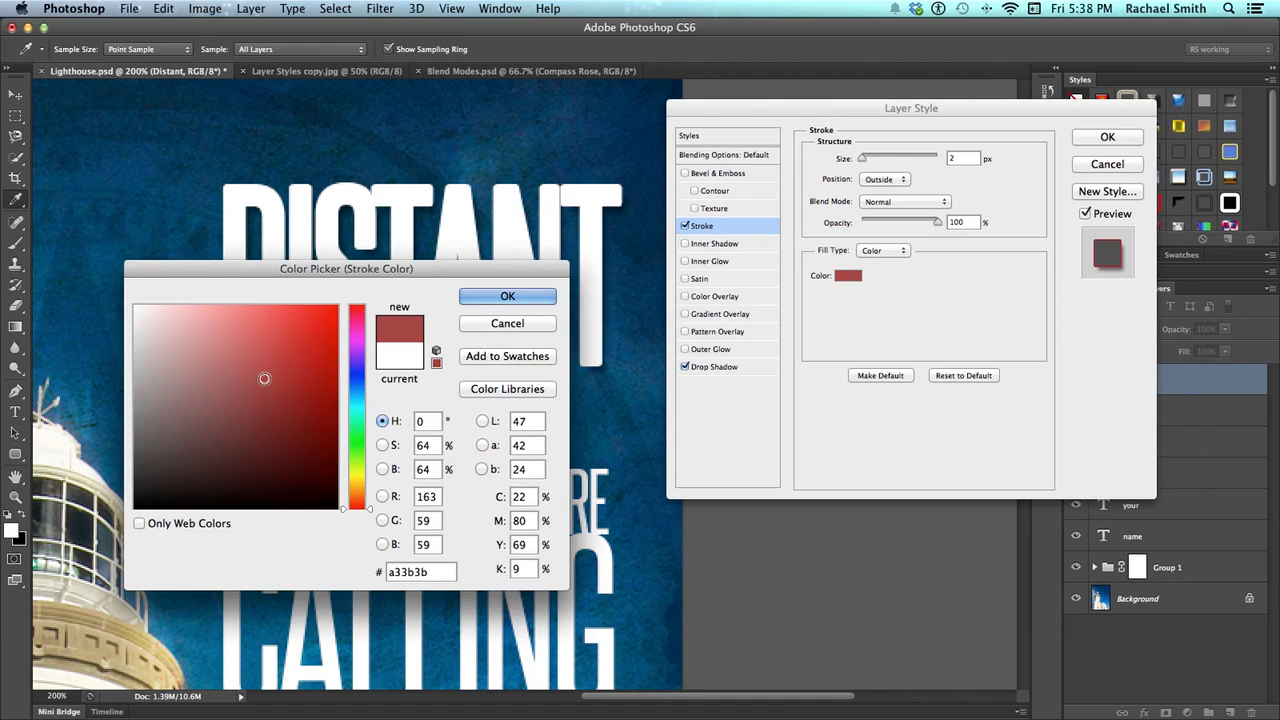
{"action": "left_click", "coordinate": [478, 294]}
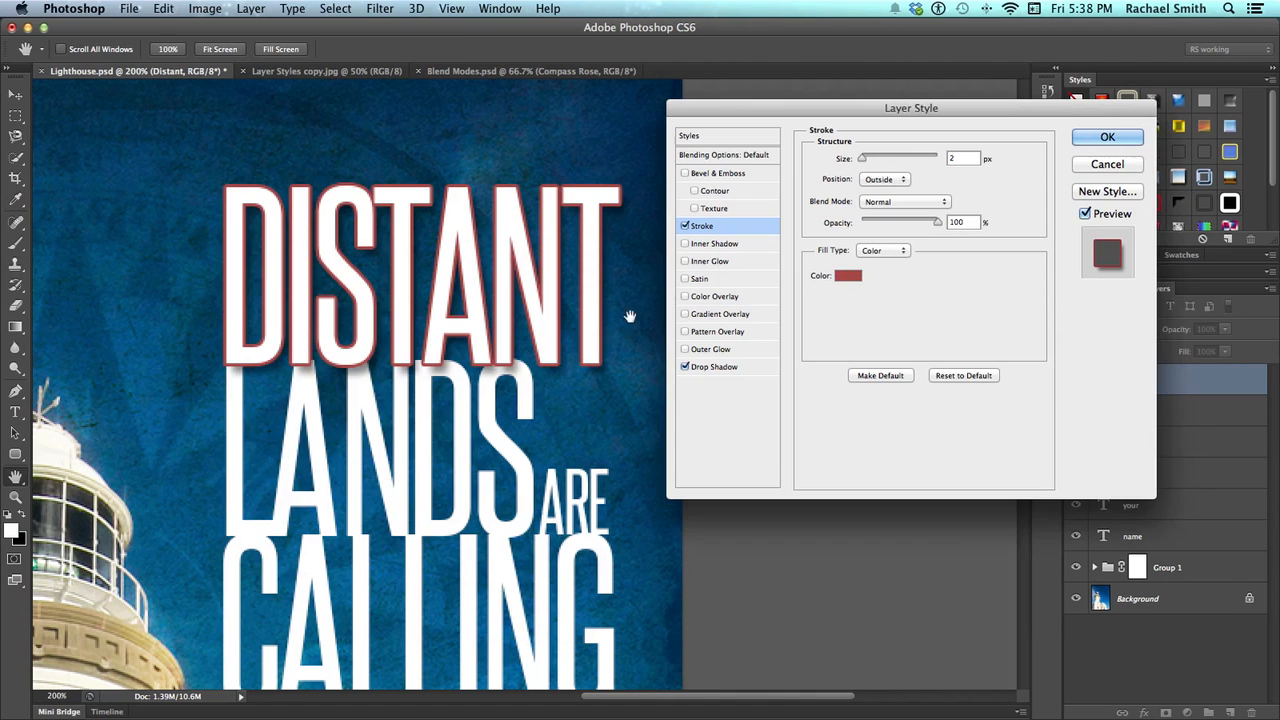
Change the Distant stroke's fill to a black-to-white linear gradient at a 90° angle
{"action": "left_click", "coordinate": [869, 252]}
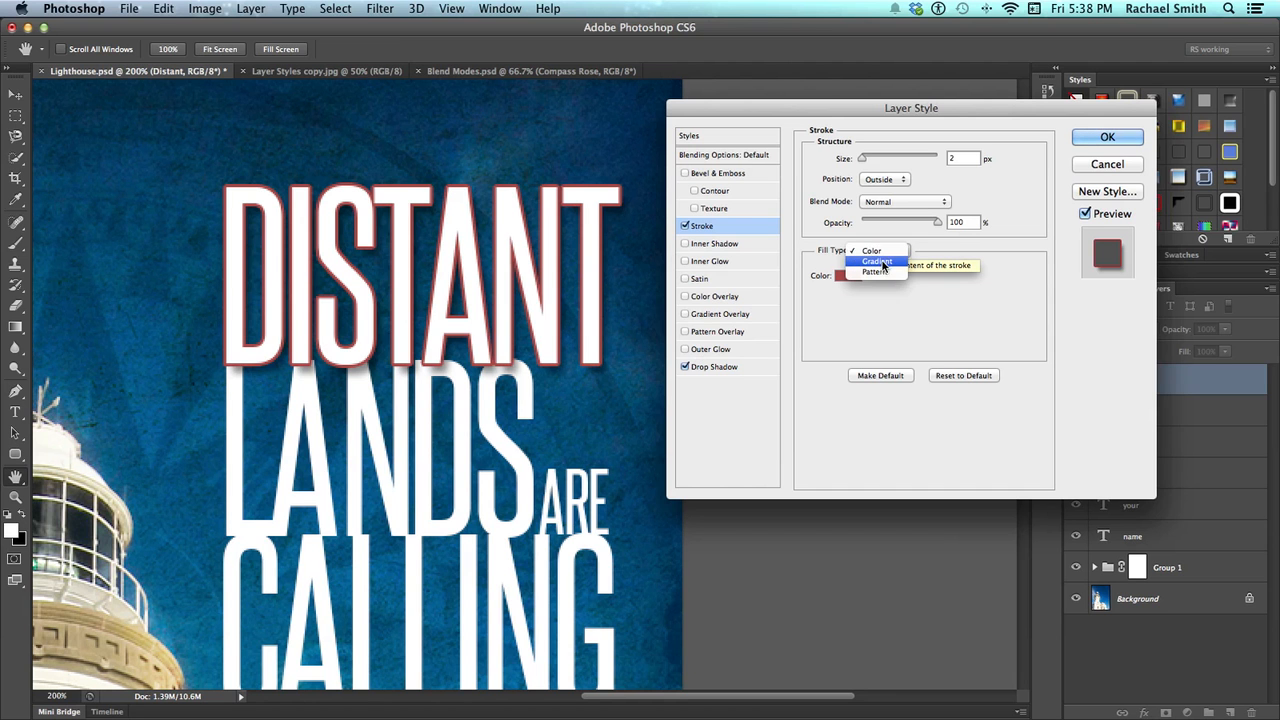
{"action": "left_click", "coordinate": [882, 264]}
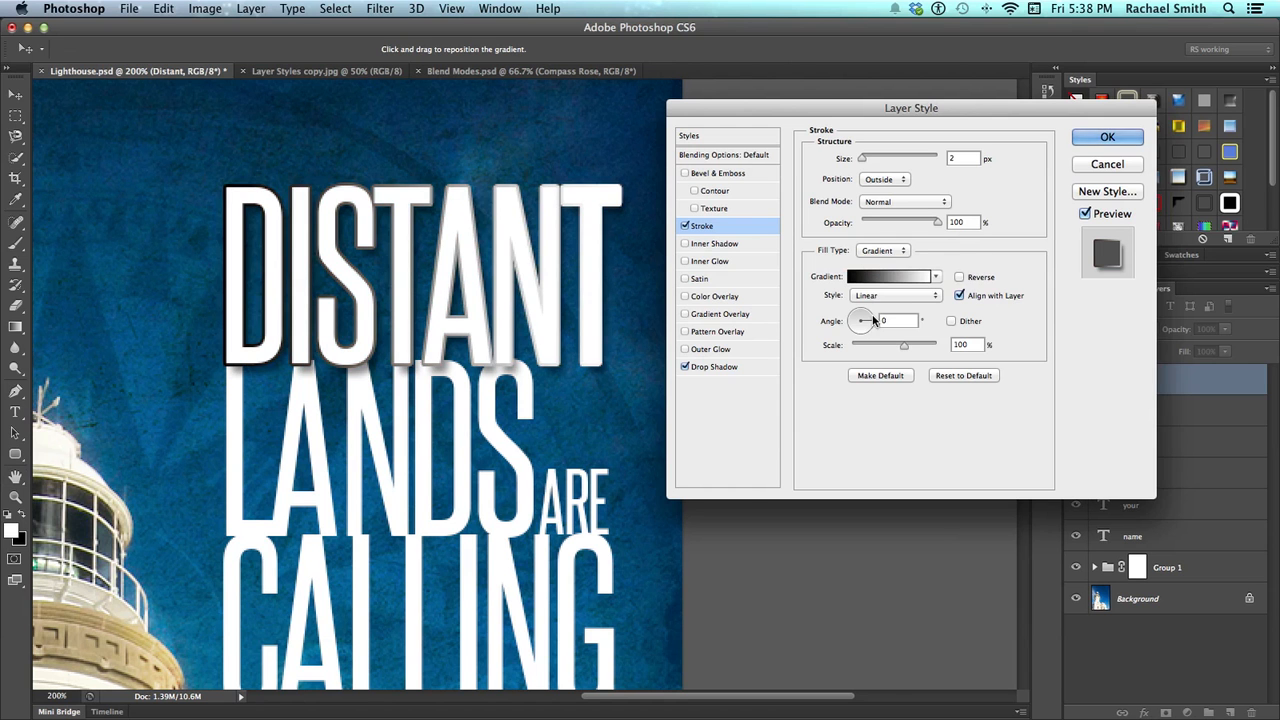
{"action": "left_click_drag", "start_coordinate": [871, 325], "coordinate": [863, 297]}
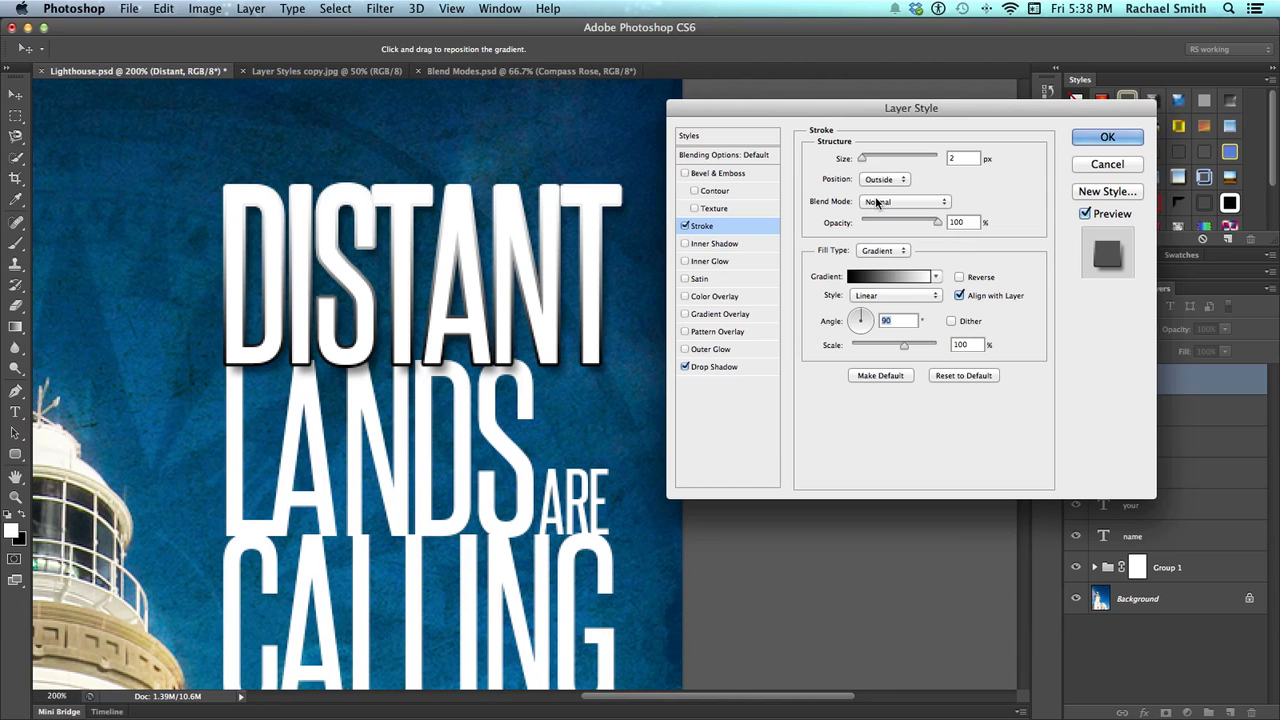
Add an Inner Bevel to the Distant text with 147% depth and 58% shadow opacity
{"action": "left_click", "coordinate": [716, 175]}
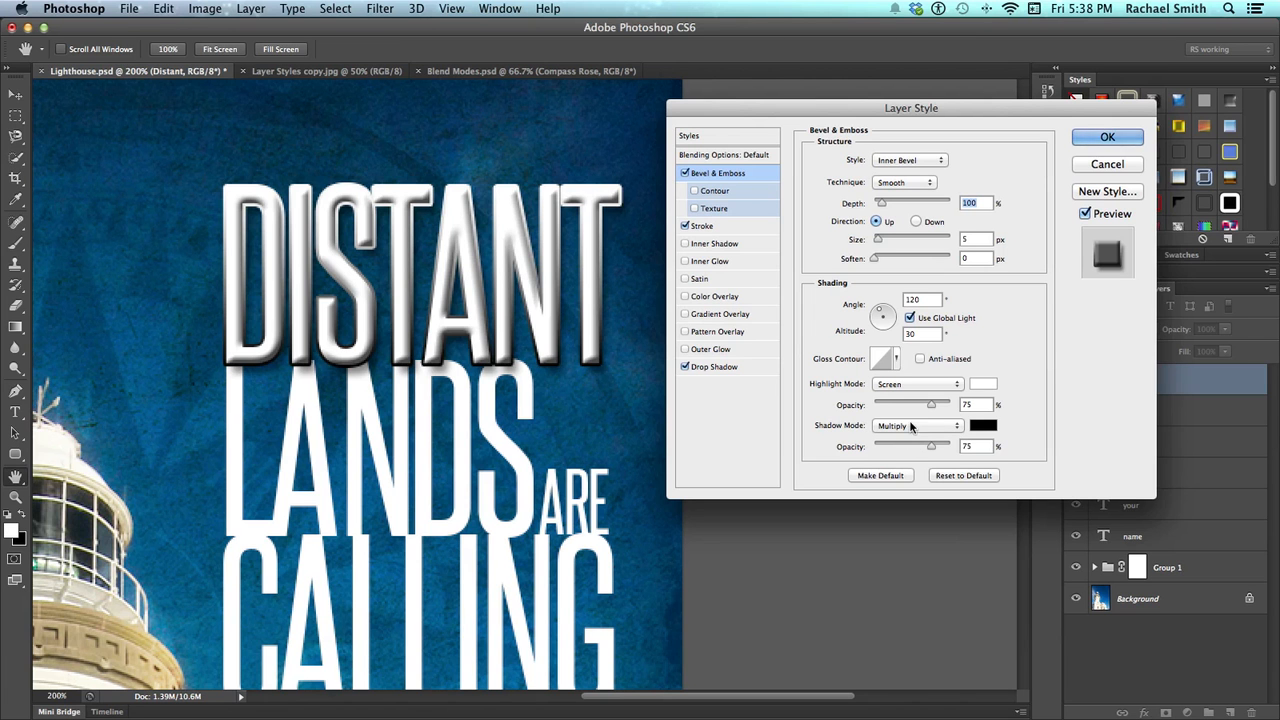
{"action": "left_click_drag", "start_coordinate": [880, 204], "coordinate": [885, 205]}
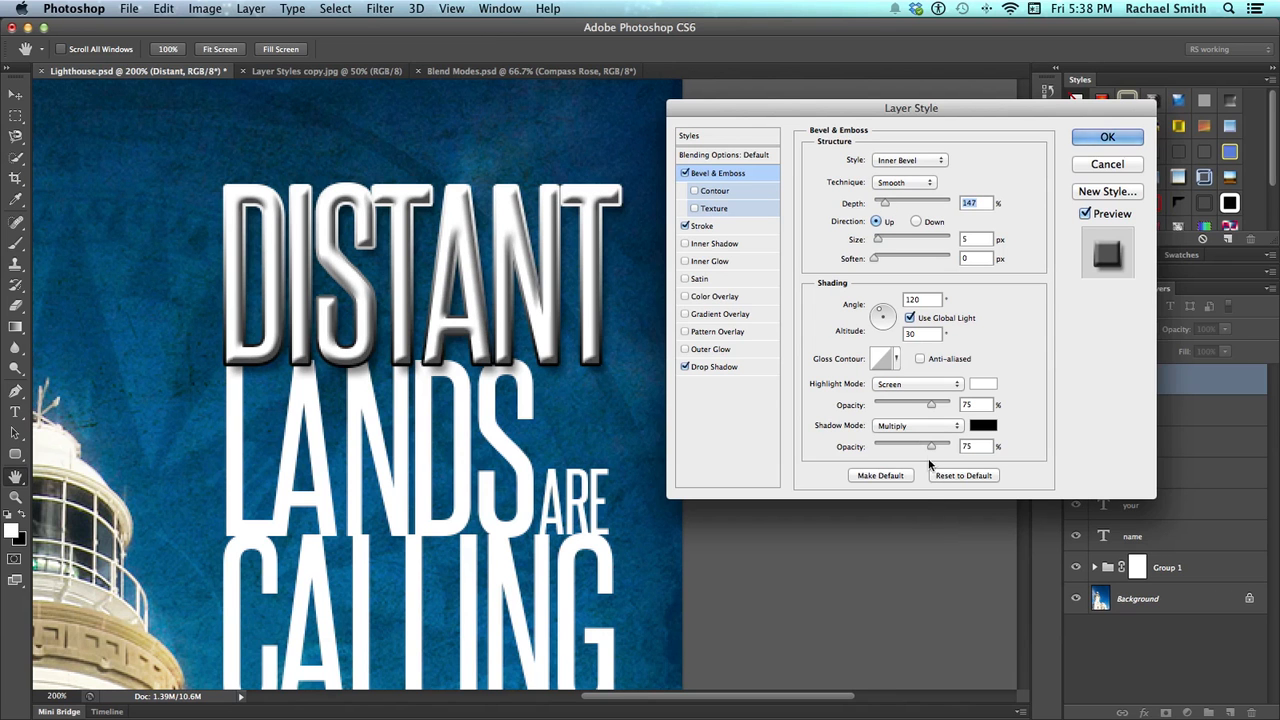
{"action": "left_click_drag", "start_coordinate": [929, 449], "coordinate": [922, 449]}
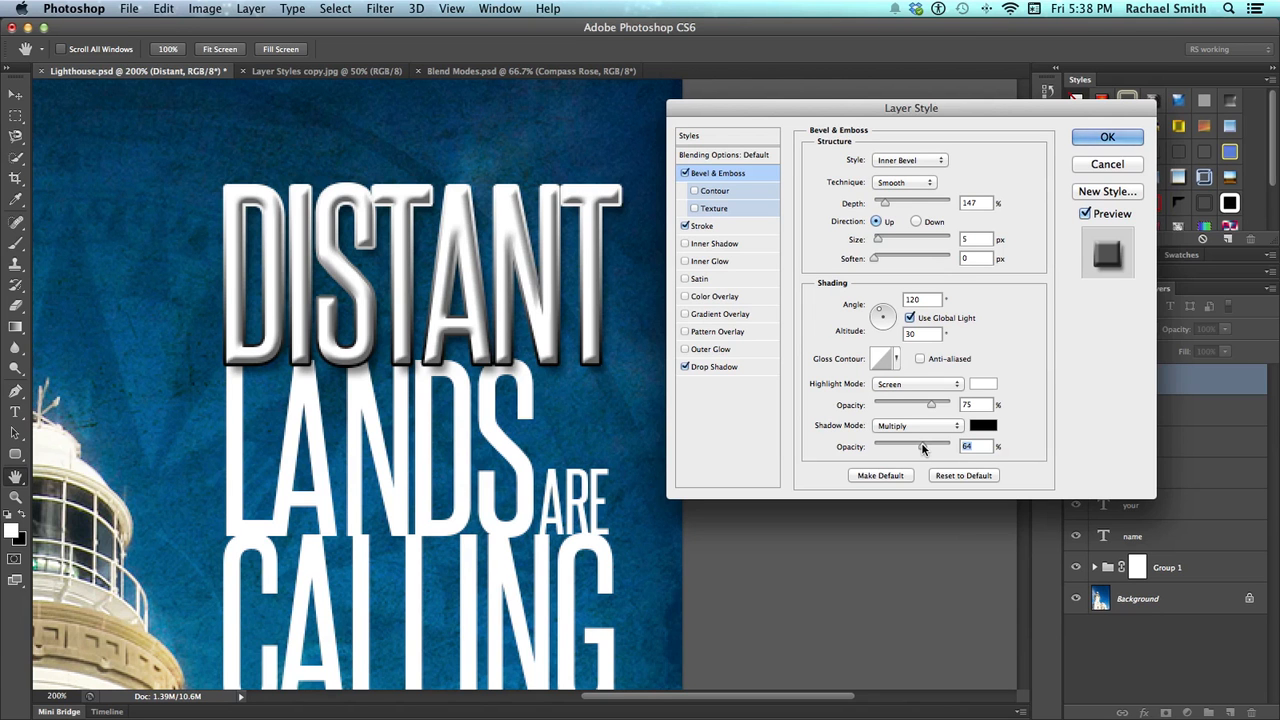
{"action": "mouse_move", "coordinate": [922, 449]}
{"action": "left_mouse_down"}
{"action": "mouse_move", "coordinate": [951, 447]}
{"action": "mouse_move", "coordinate": [918, 442]}
{"action": "left_mouse_up"}
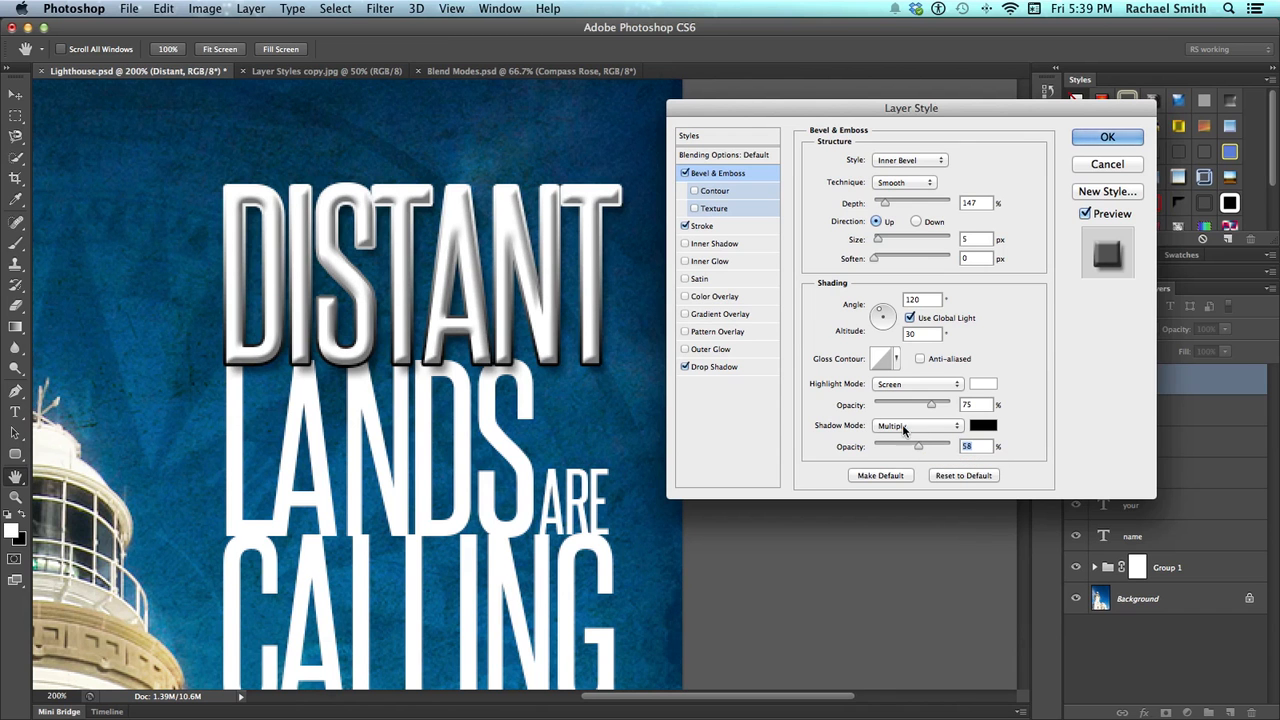
Keep the bevel's shadow mode at Multiply and set its shadow color to dark navy (061631) sampled from the poster background
{"action": "left_click", "coordinate": [918, 426]}
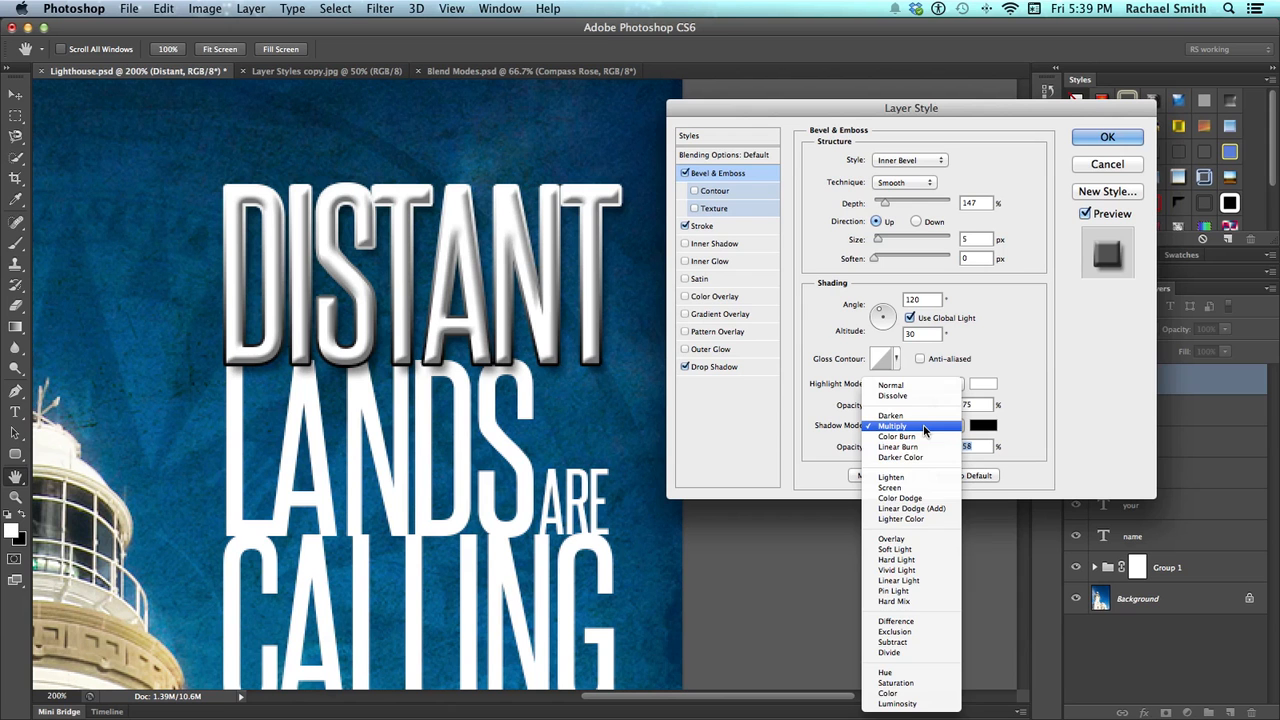
{"action": "left_click", "coordinate": [923, 426]}
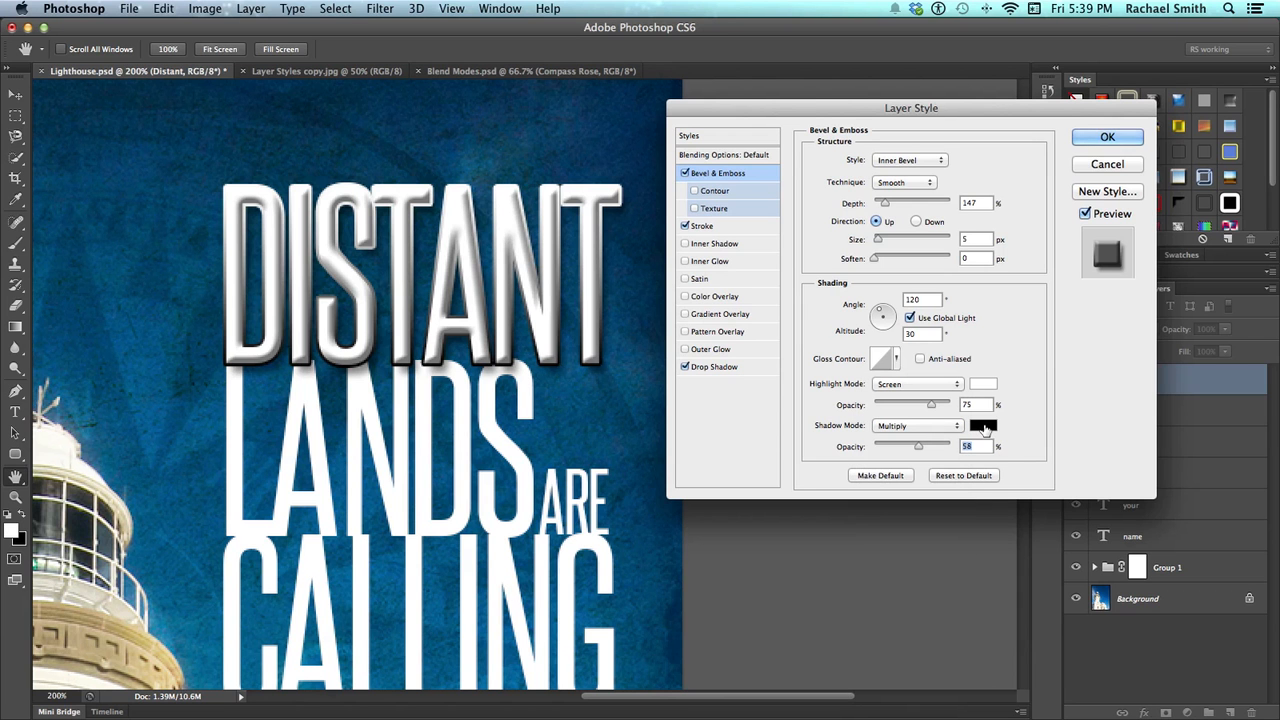
{"action": "left_click", "coordinate": [984, 427]}
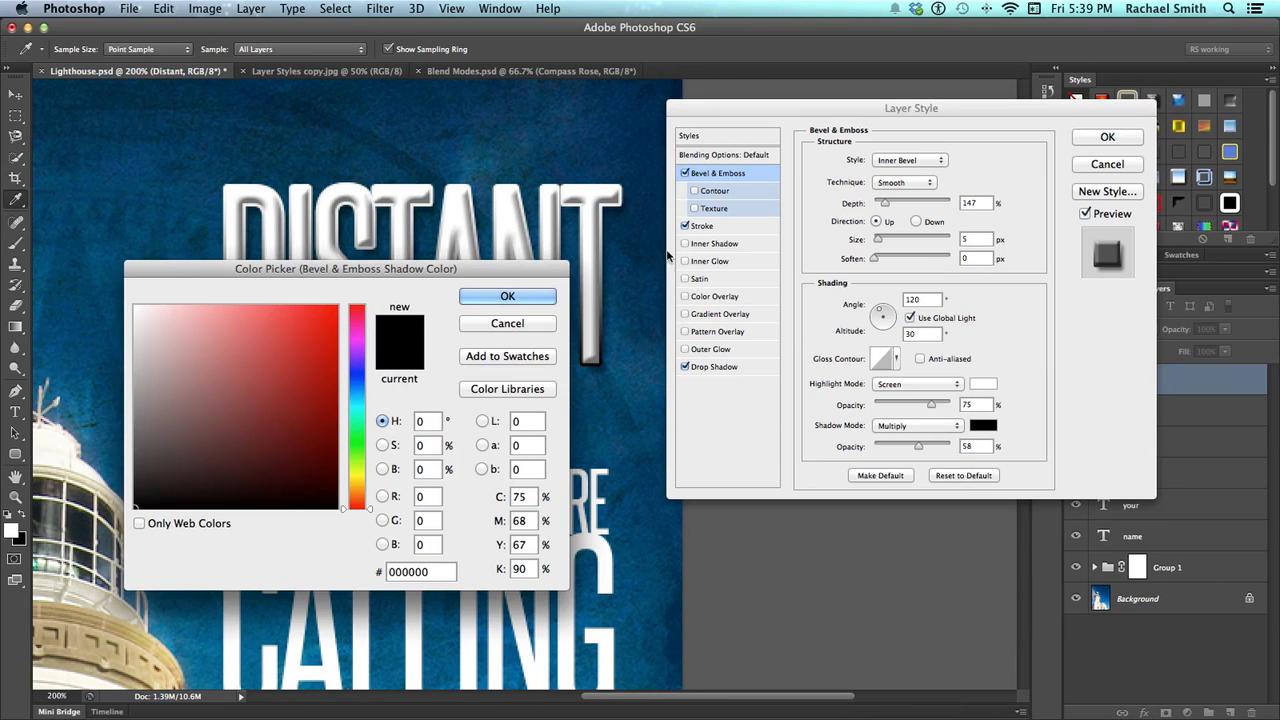
{"action": "left_click_drag", "start_coordinate": [541, 263], "coordinate": [478, 348]}
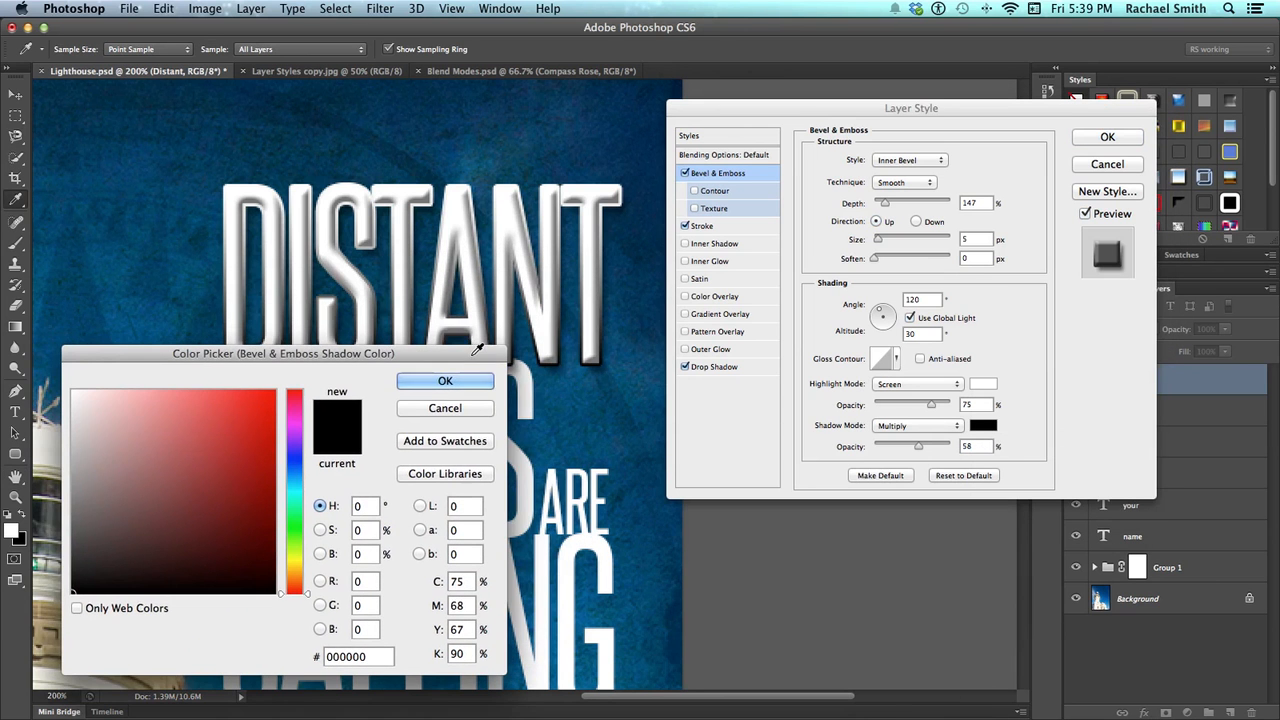
{"action": "left_click", "coordinate": [677, 81]}
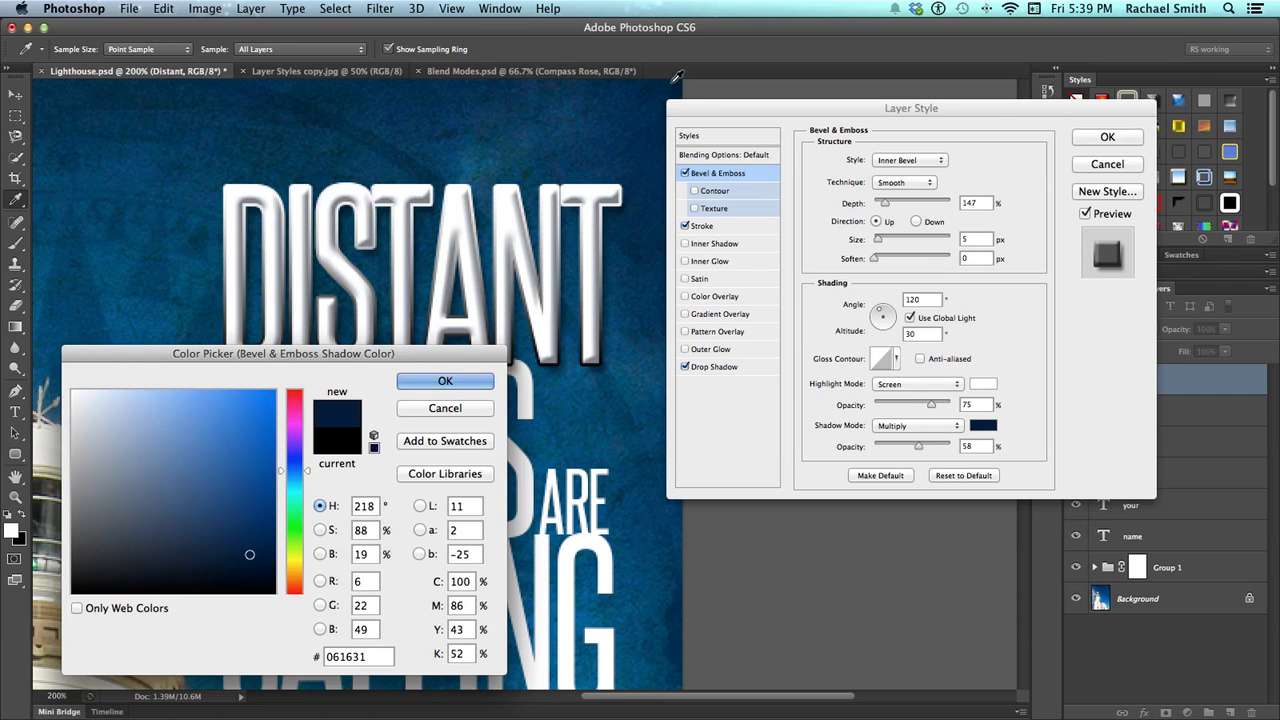
{"action": "left_click", "coordinate": [424, 384]}
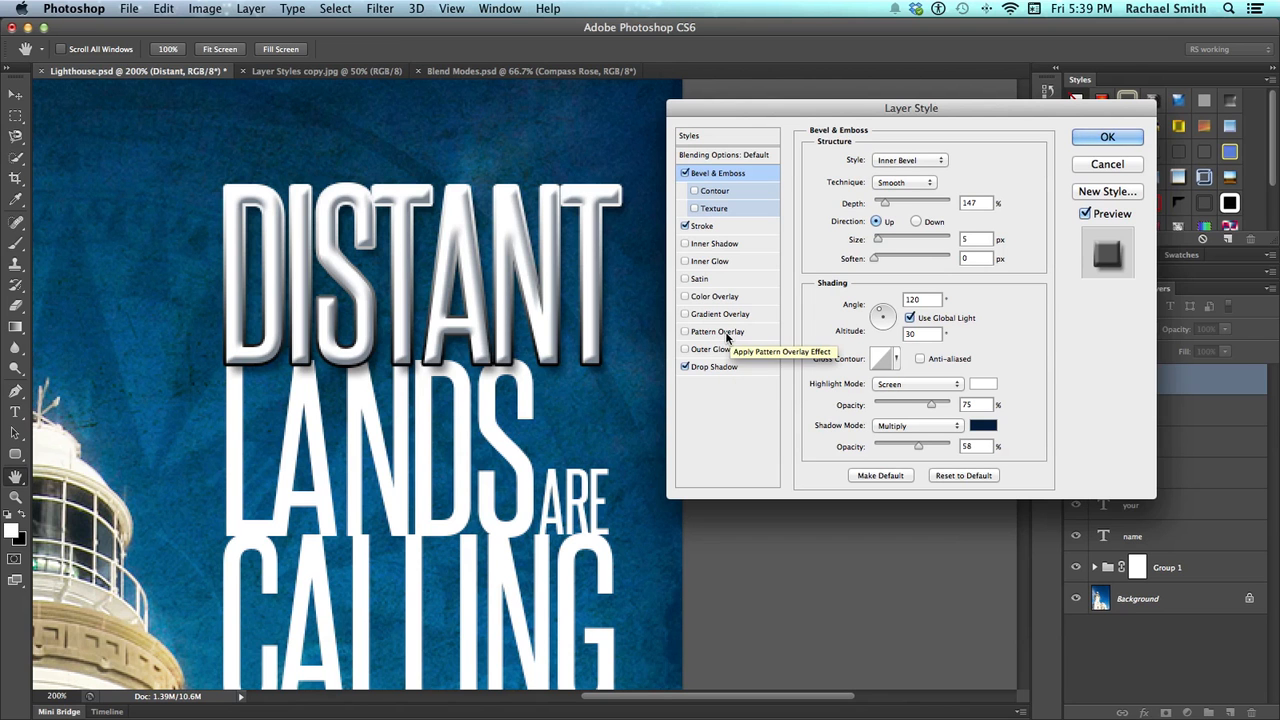
Turn on Texture for the bevel and append the Erodible Textures set to the available patterns
{"action": "left_click", "coordinate": [718, 208]}
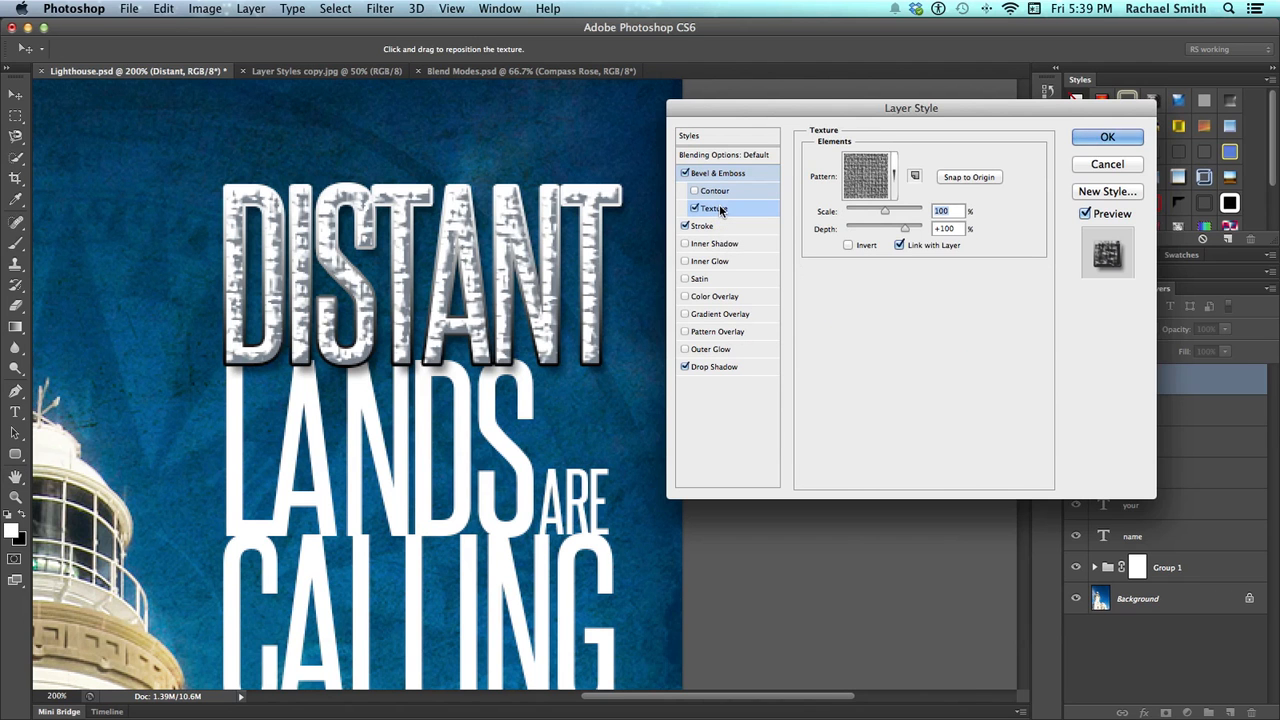
{"action": "left_click", "coordinate": [882, 166]}
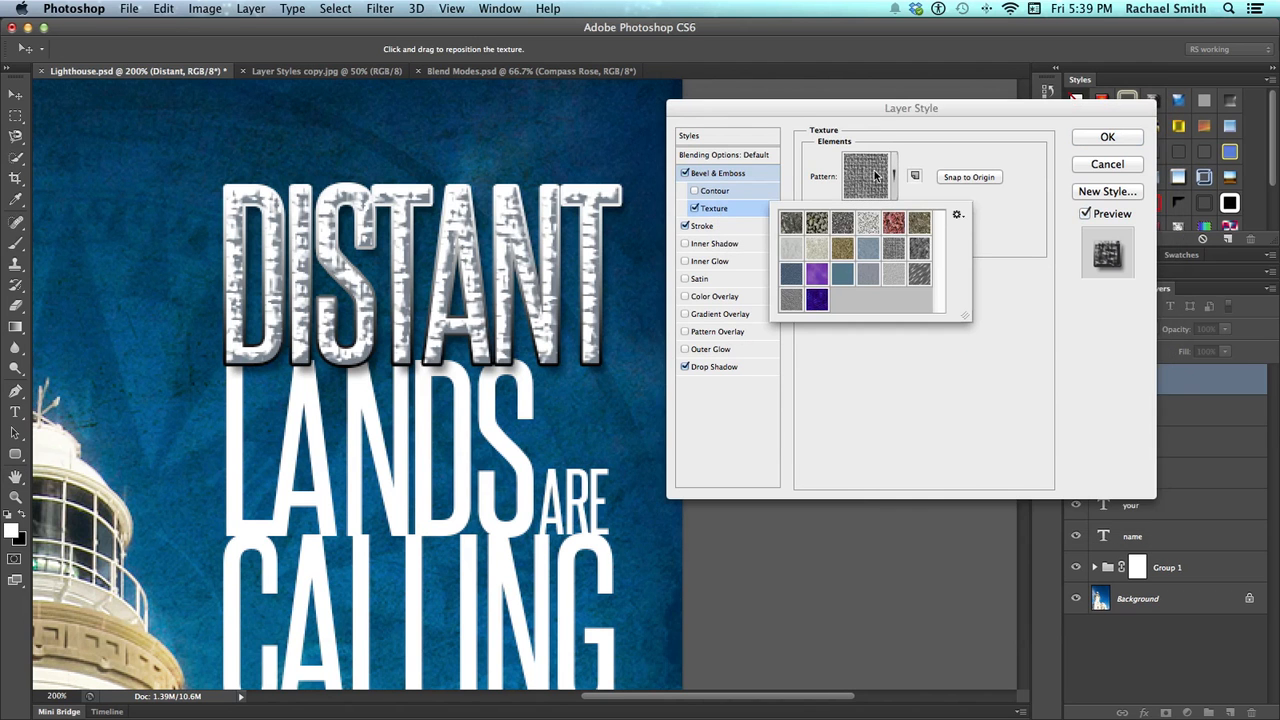
{"action": "left_click", "coordinate": [957, 217]}
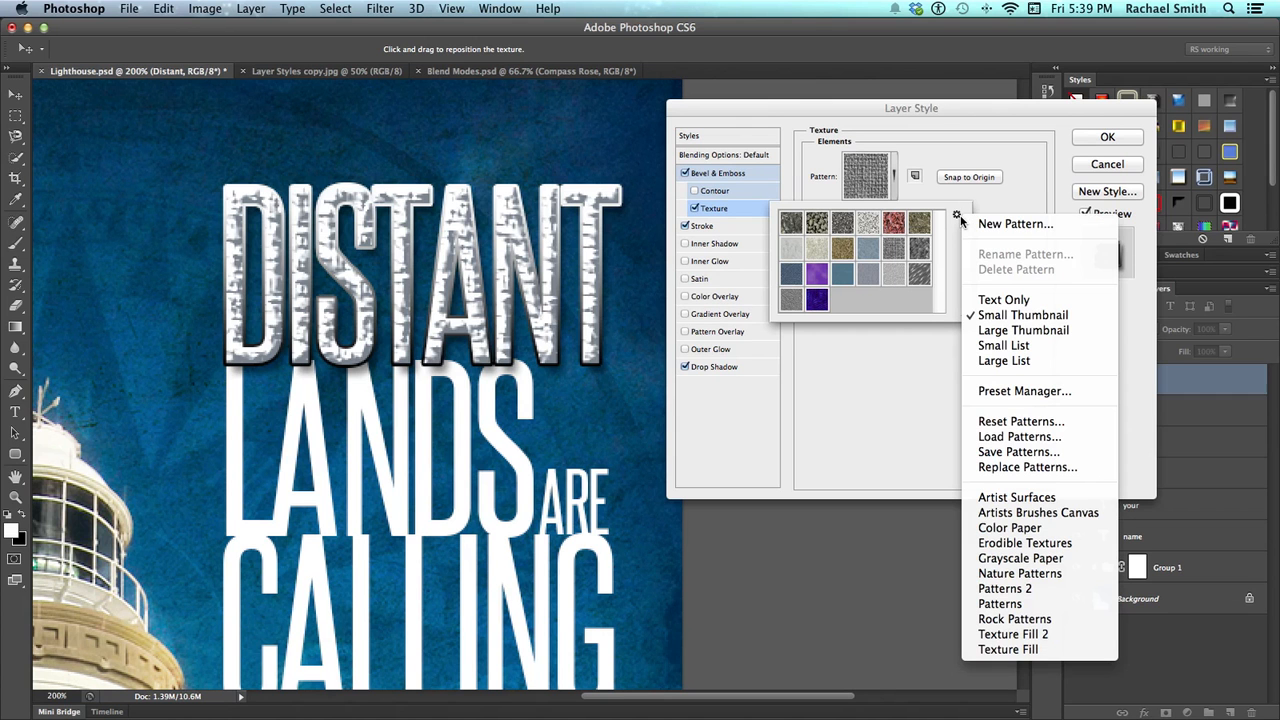
{"action": "left_click", "coordinate": [1003, 545]}
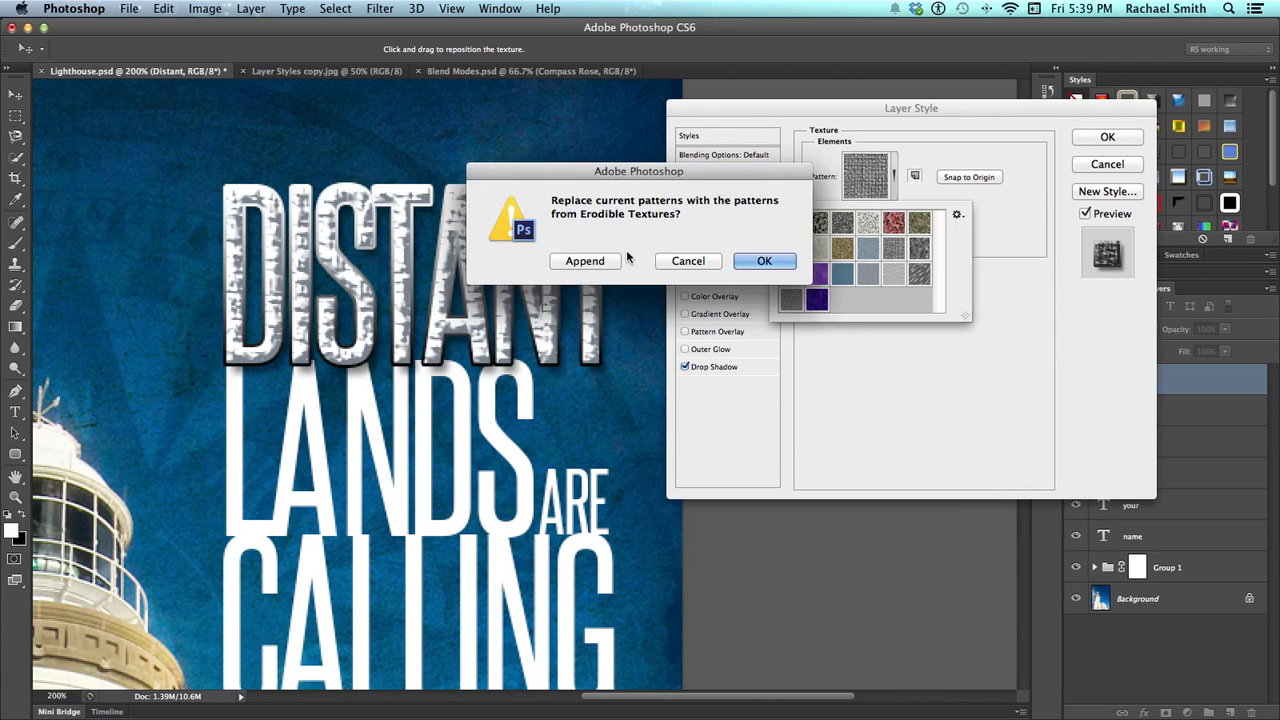
{"action": "left_click", "coordinate": [586, 262]}
Try several of the appended texture patterns, then choose the pale grey, lightly mottled pattern for the bevel texture
{"action": "left_click", "coordinate": [850, 299]}
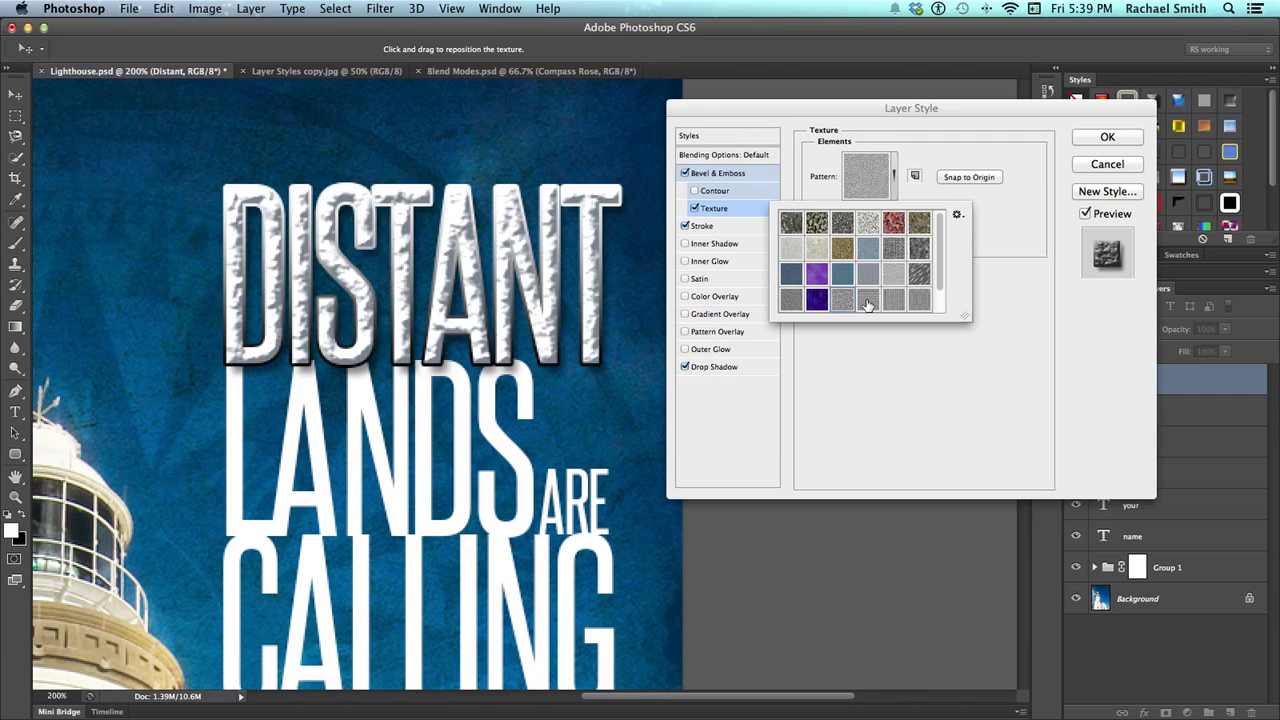
{"action": "left_click", "coordinate": [877, 300]}
{"action": "left_click", "coordinate": [896, 298]}
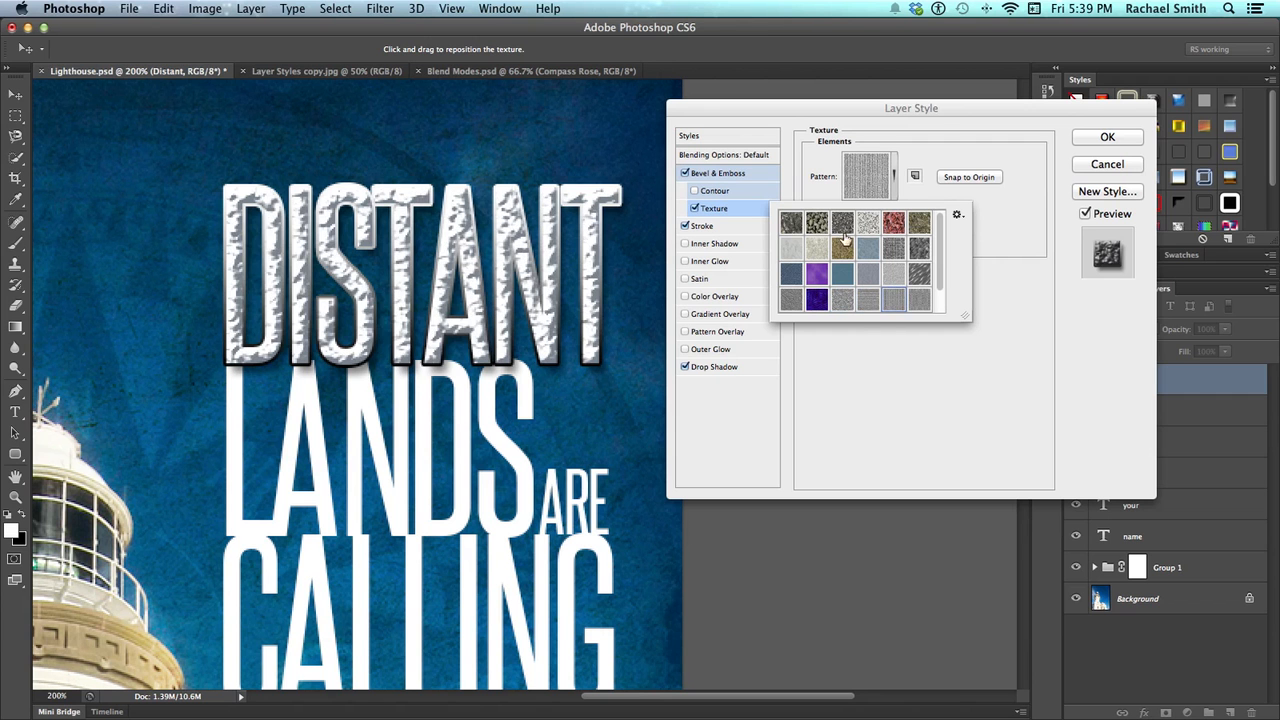
{"action": "left_click", "coordinate": [791, 250]}
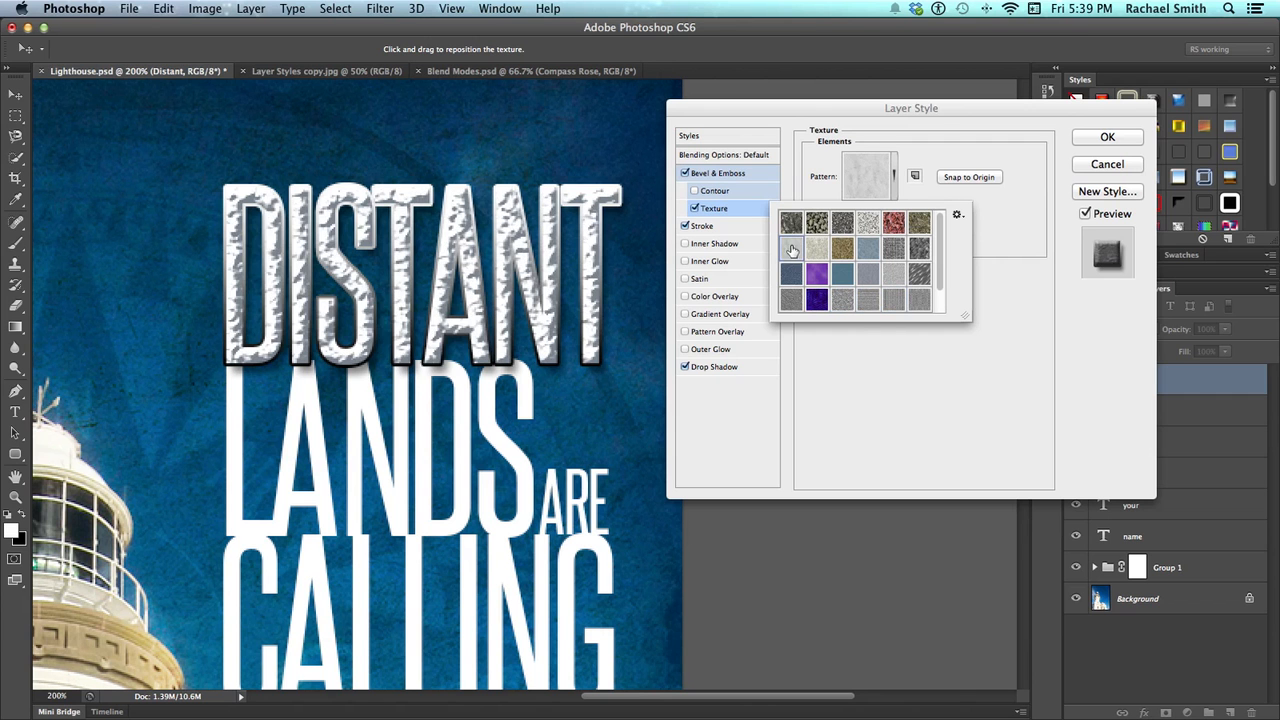
{"action": "left_click", "coordinate": [978, 223]}
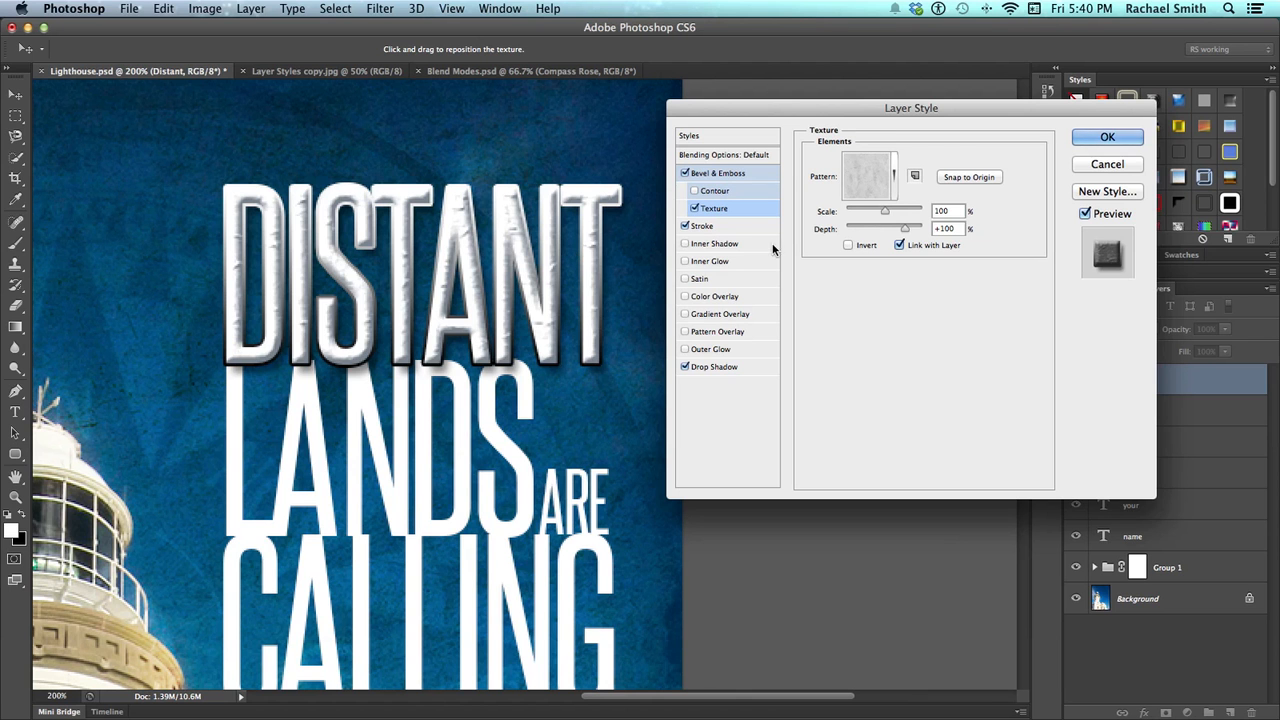
Reduce the Distant layer's fill opacity to 0% with its overall opacity at 100%, and apply the layer style
{"action": "left_click", "coordinate": [731, 156]}
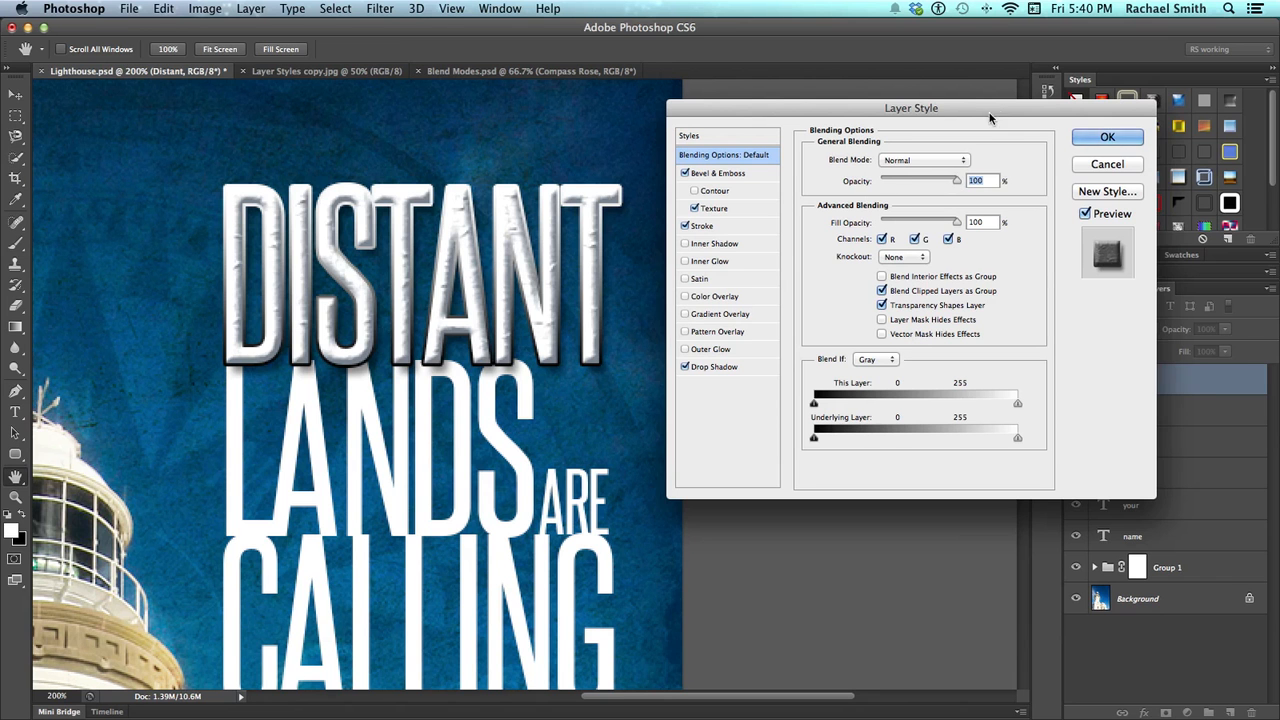
{"action": "left_click_drag", "start_coordinate": [1000, 109], "coordinate": [816, 123]}
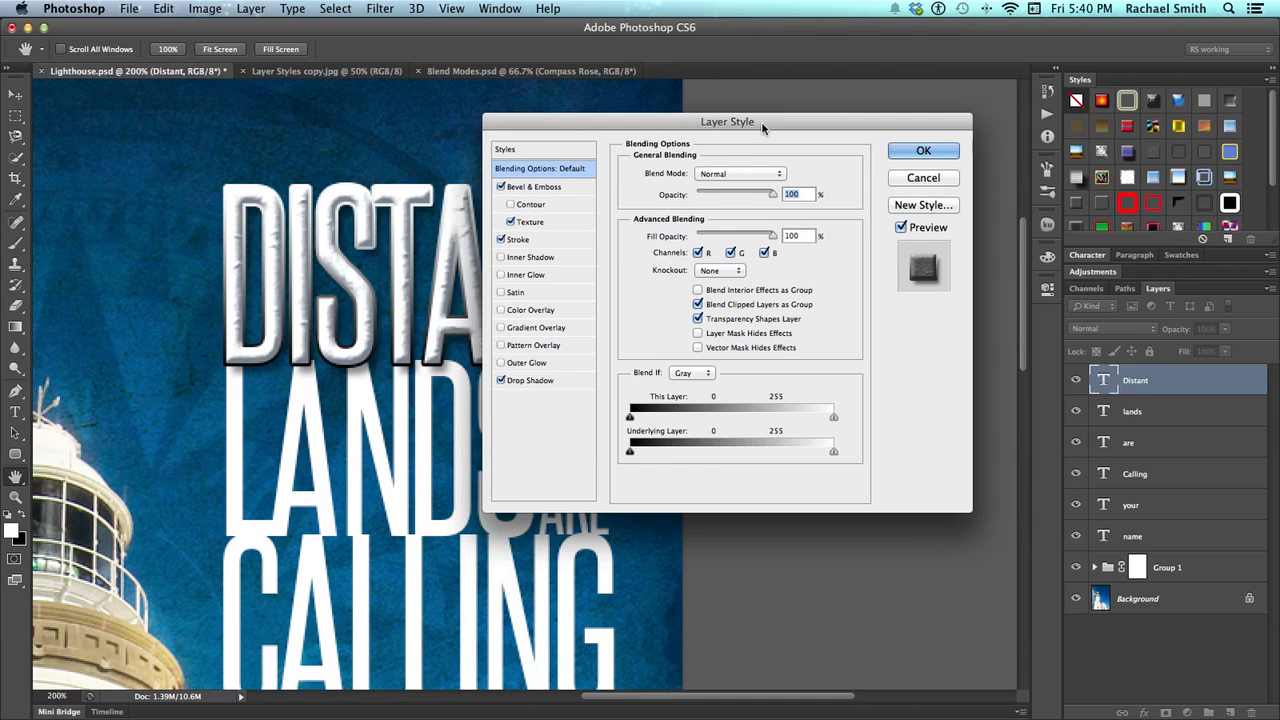
{"action": "left_click_drag", "start_coordinate": [766, 122], "coordinate": [920, 132]}
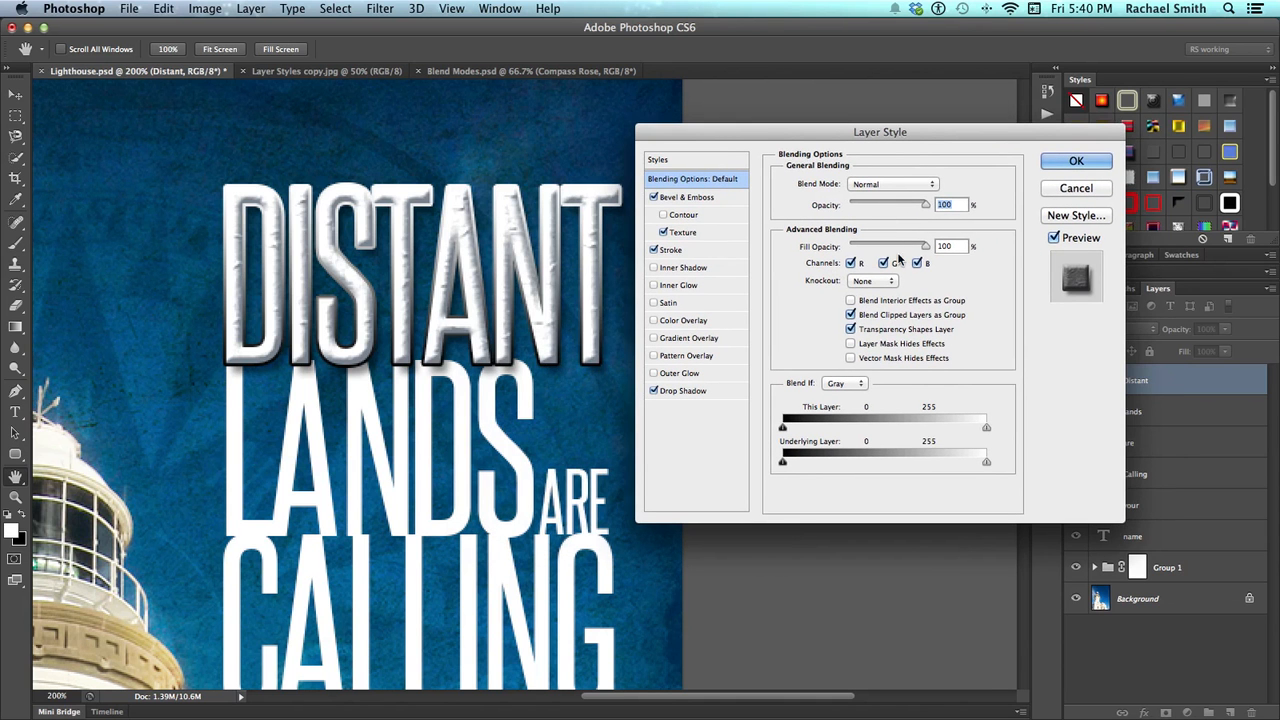
{"action": "mouse_move", "coordinate": [925, 205]}
{"action": "left_mouse_down"}
{"action": "mouse_move", "coordinate": [871, 205]}
{"action": "mouse_move", "coordinate": [935, 205]}
{"action": "left_mouse_up"}
{"action": "left_click_drag", "start_coordinate": [926, 251], "coordinate": [838, 246]}
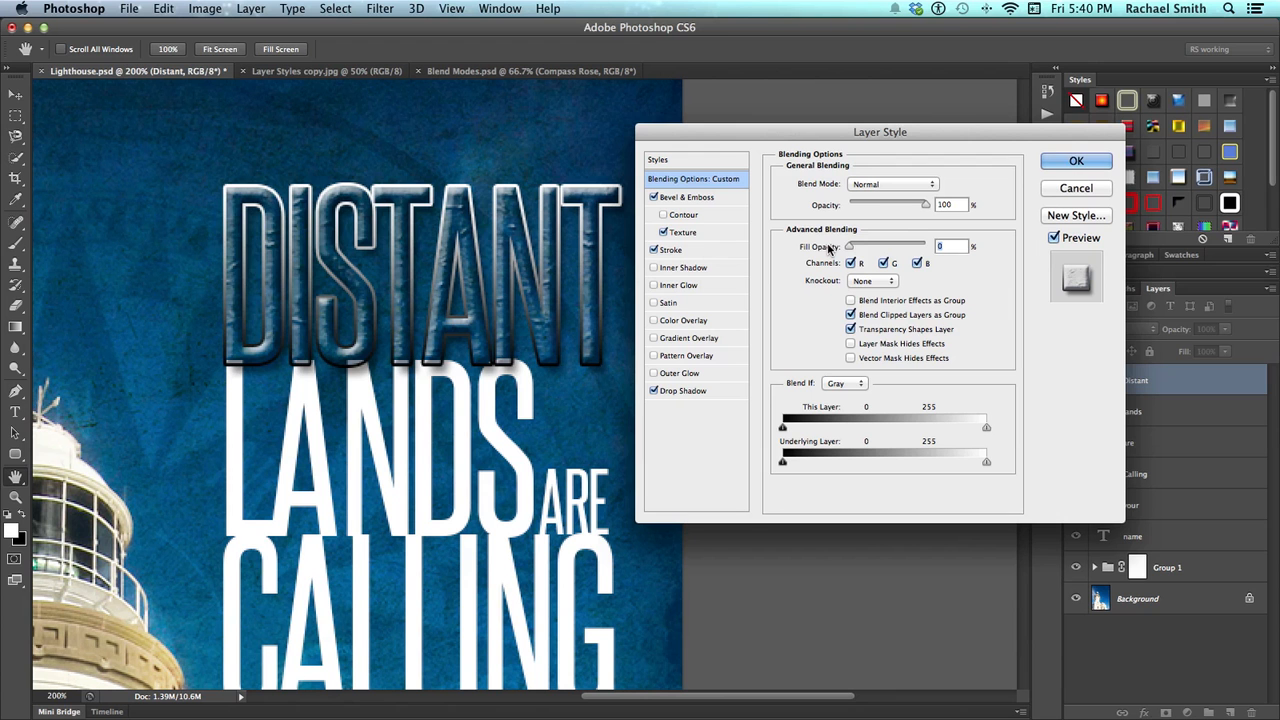
{"action": "mouse_move", "coordinate": [848, 246]}
{"action": "left_mouse_down"}
{"action": "mouse_move", "coordinate": [867, 250]}
{"action": "mouse_move", "coordinate": [846, 247]}
{"action": "left_mouse_up"}
{"action": "left_click", "coordinate": [1076, 164]}
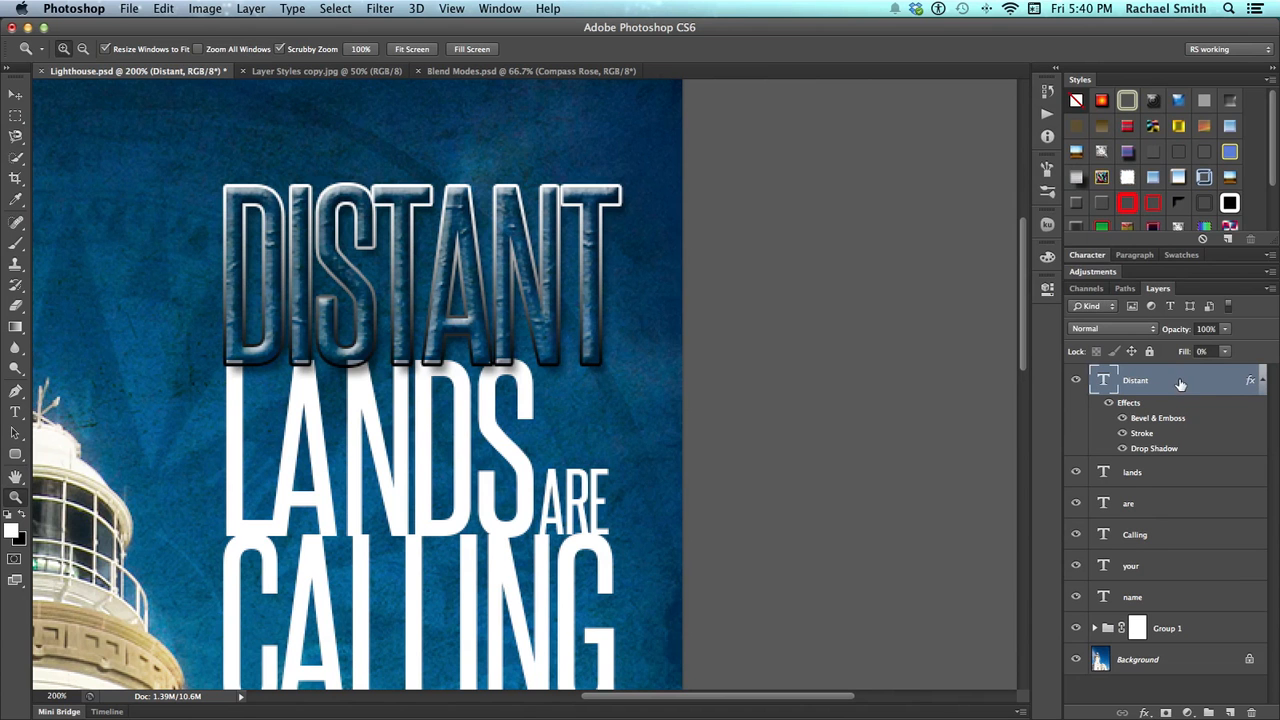
Save the Distant layer's look as a new style named Style 1, including layer effects and blending options
{"action": "left_click_drag", "start_coordinate": [1268, 138], "coordinate": [1270, 208]}
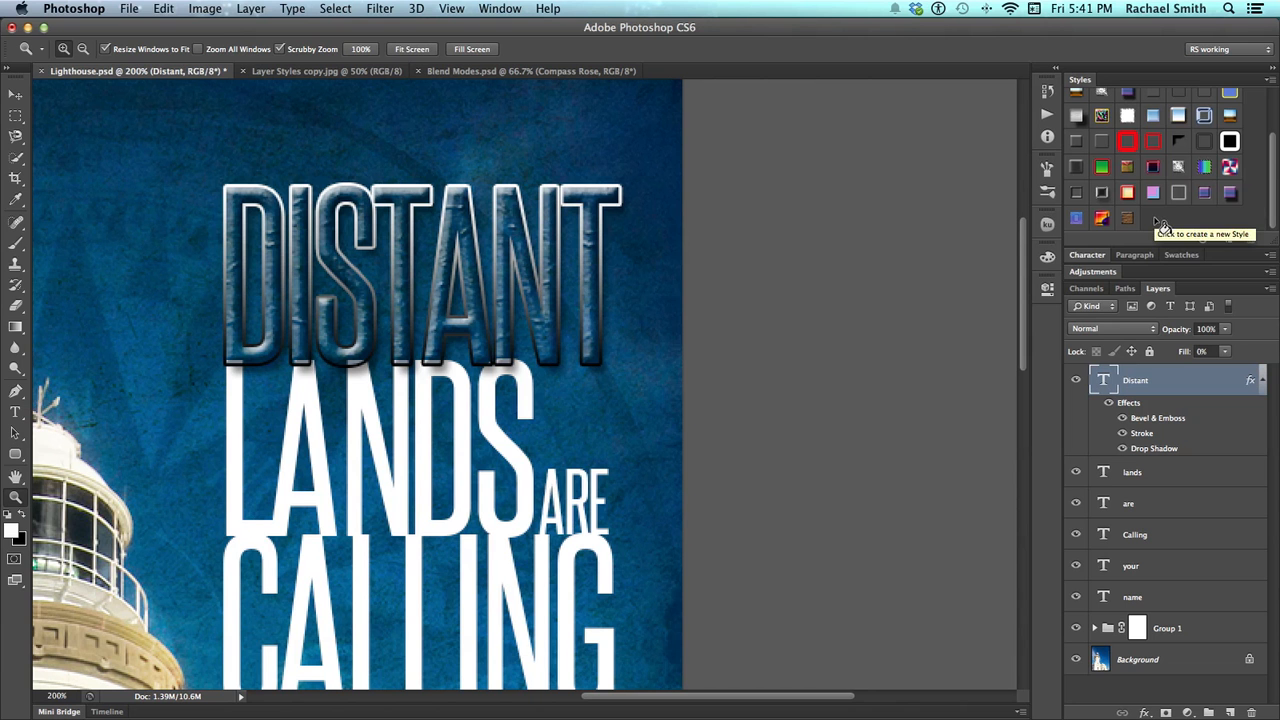
{"action": "left_click", "coordinate": [1163, 227]}
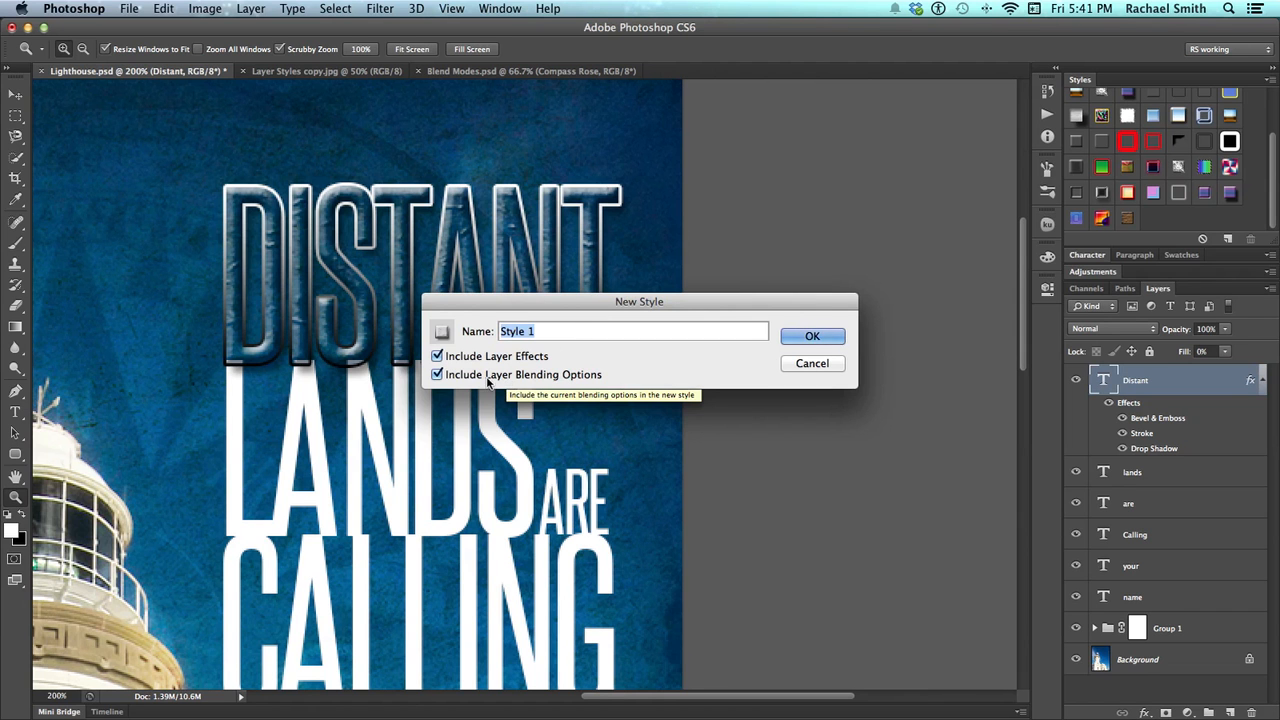
{"action": "left_click", "coordinate": [810, 337]}
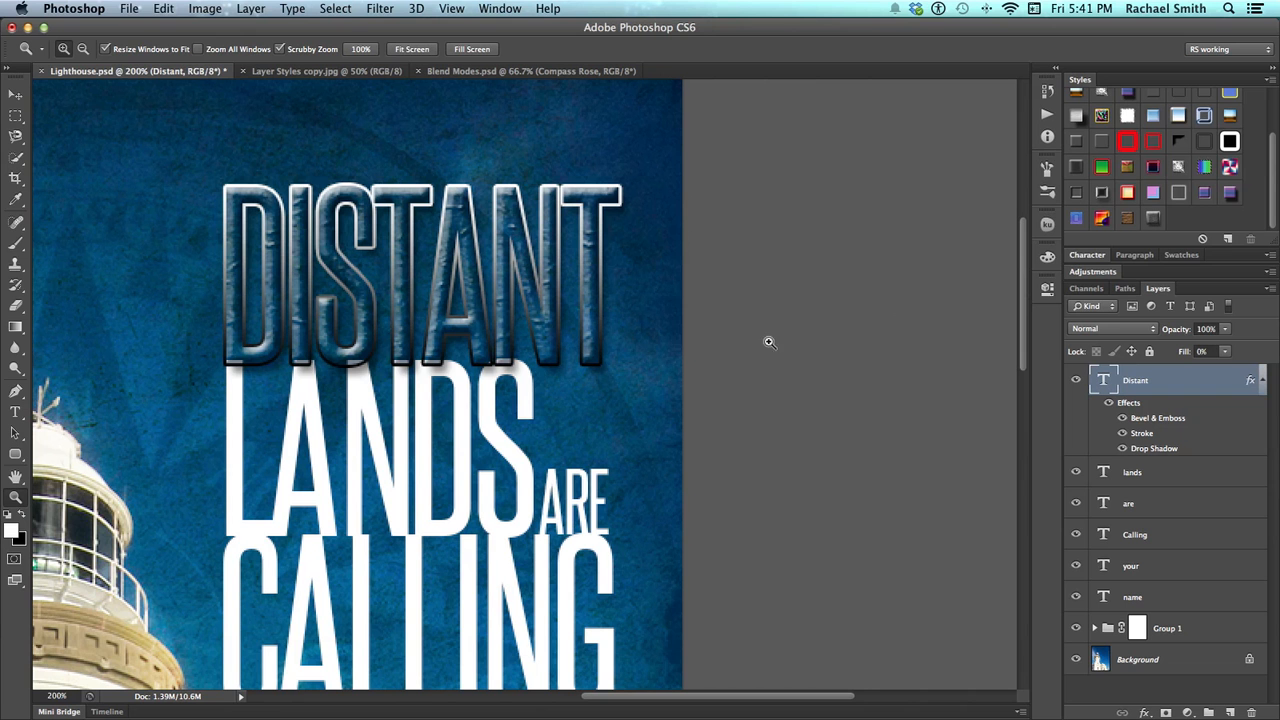
Apply the saved custom style to the lands text layer
{"action": "left_click", "coordinate": [18, 95]}
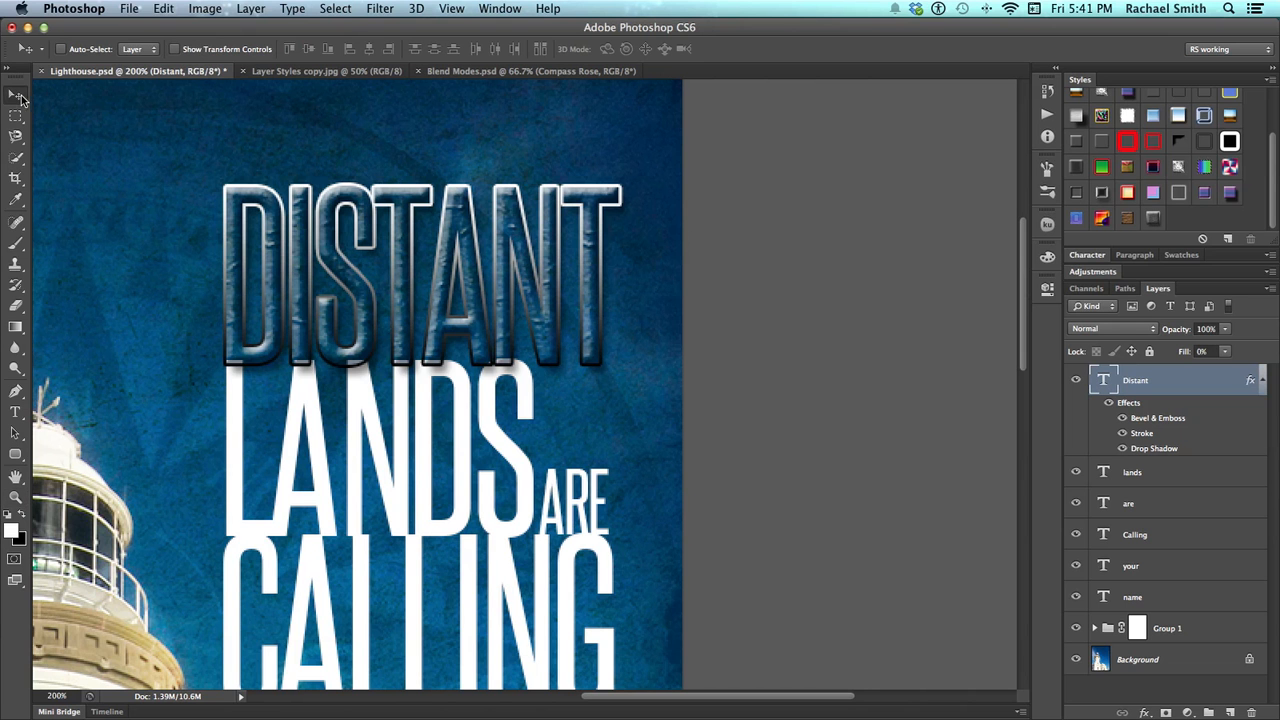
{"action": "left_click", "coordinate": [1185, 473]}
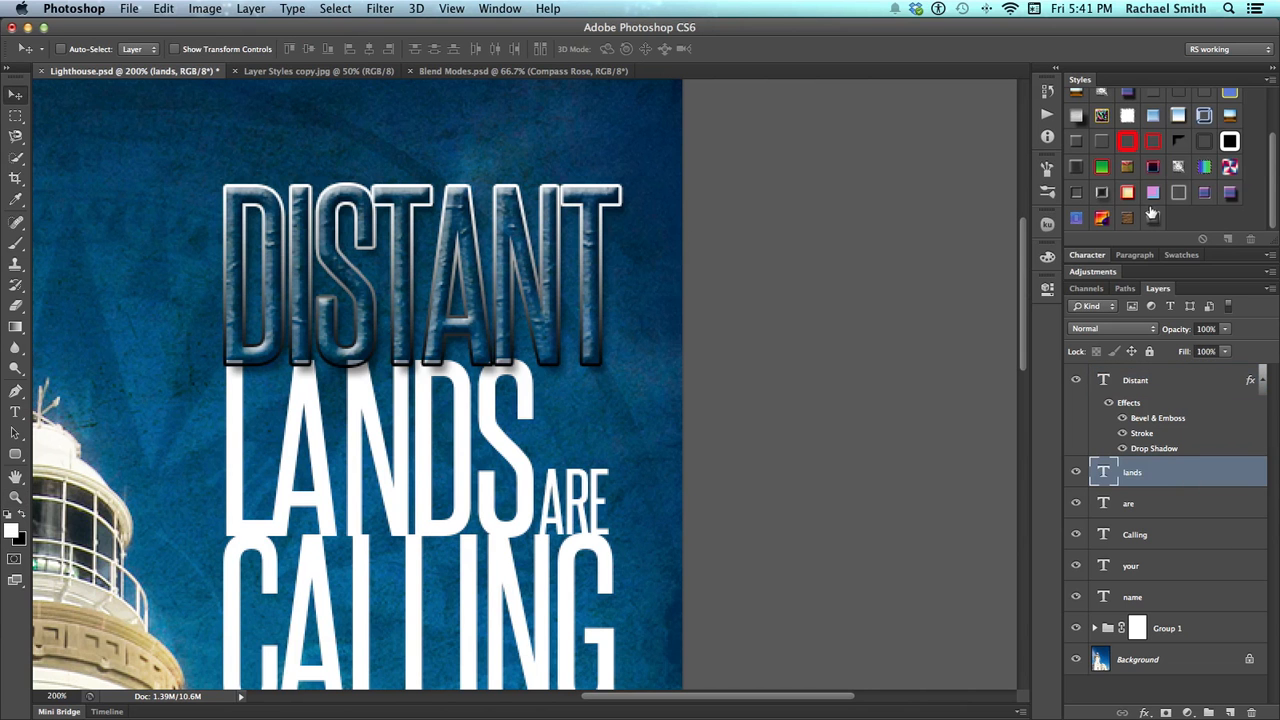
{"action": "left_click", "coordinate": [1155, 219]}
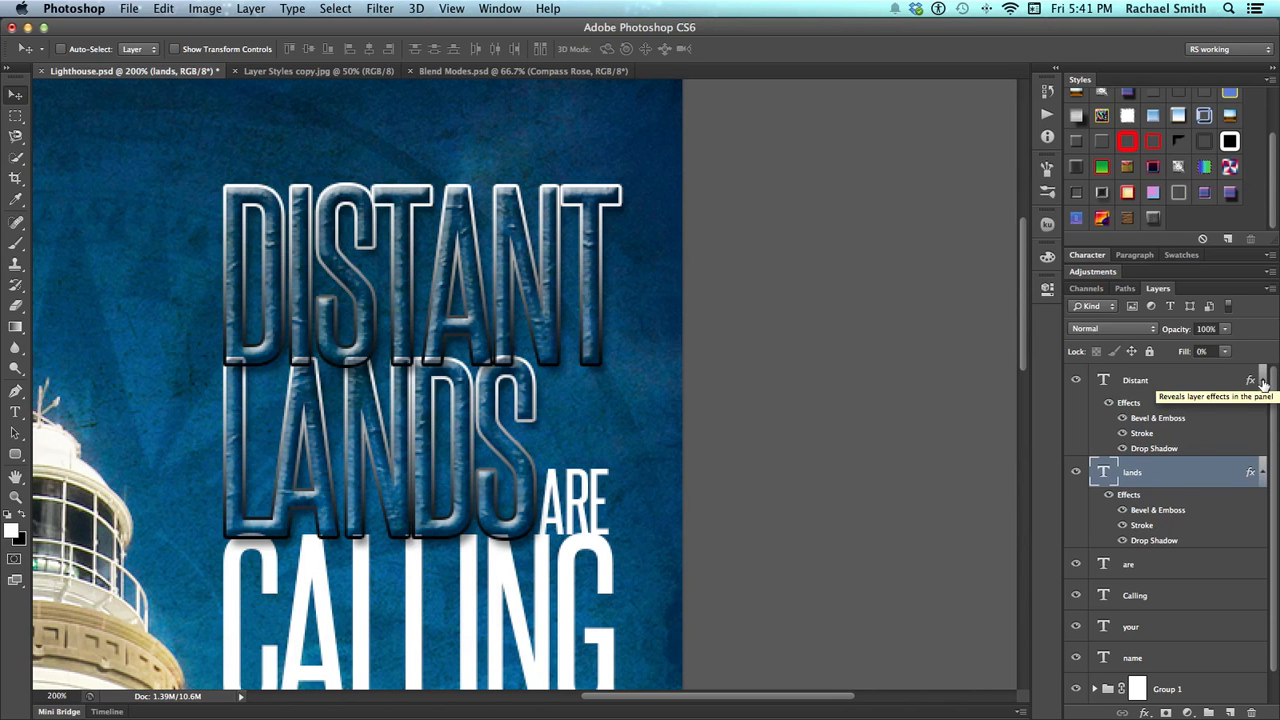
Collapse the effects lists of the Distant and lands layers, and select the are text layer
{"action": "left_click", "coordinate": [1168, 380], "text": "shift"}
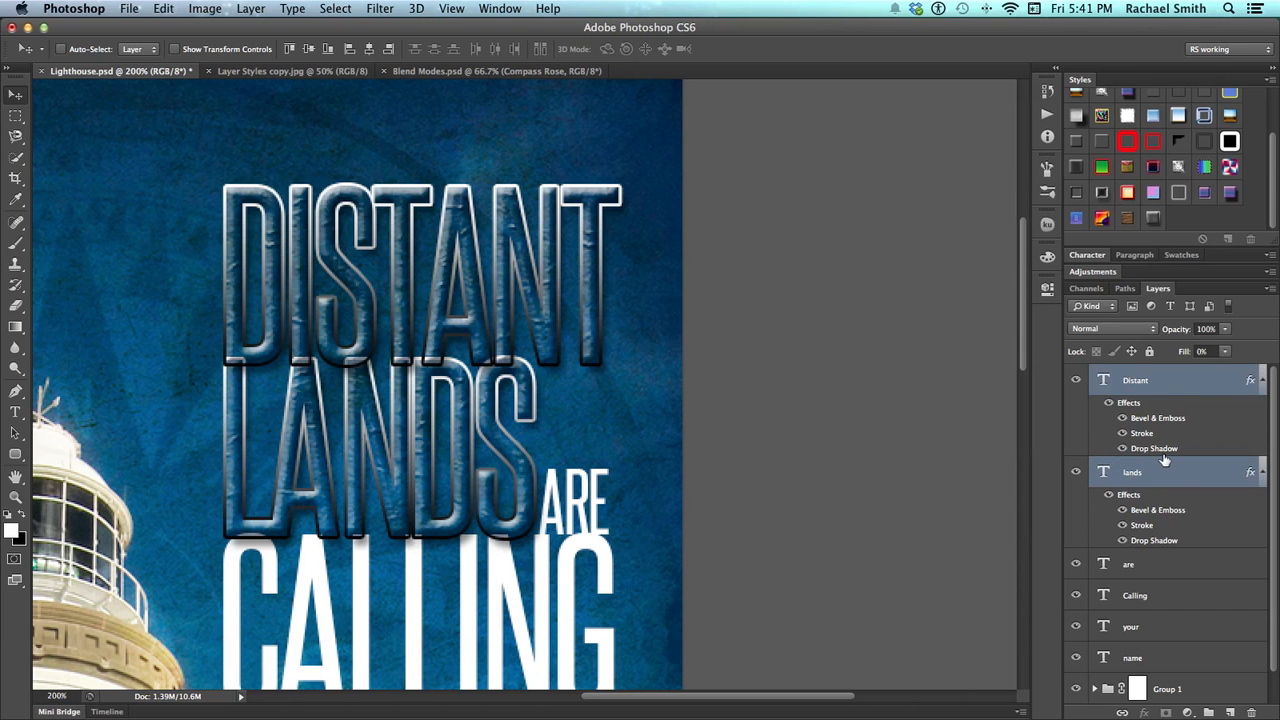
{"action": "left_click", "coordinate": [1263, 474]}
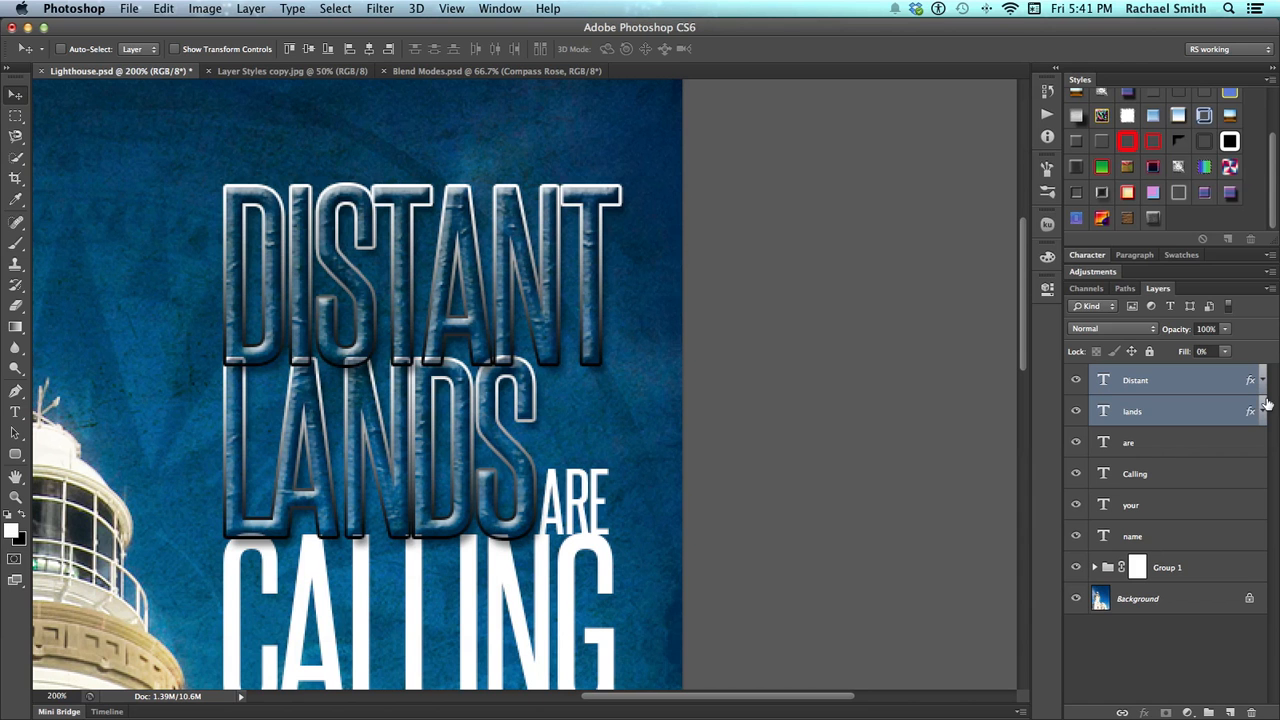
{"action": "left_click", "coordinate": [1218, 451]}
{"action": "key", "text": "z"}
{"action": "left_click", "coordinate": [591, 370], "text": "alt"}
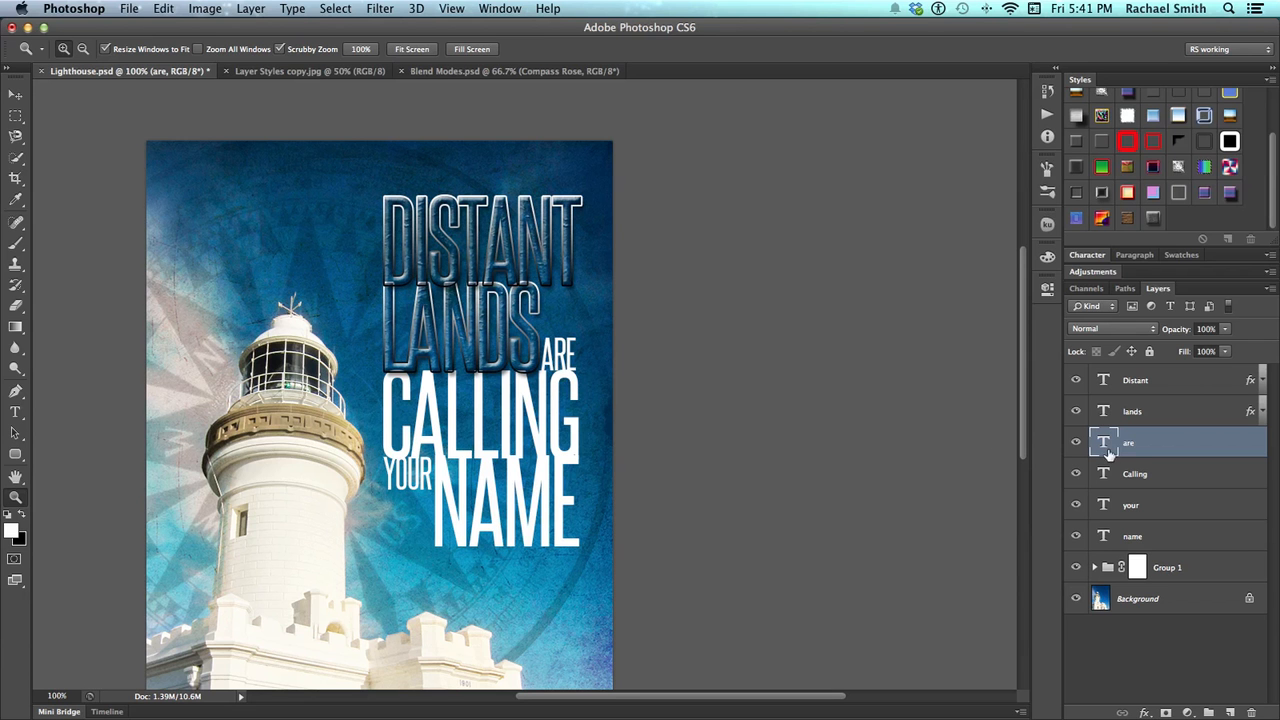
Copy the layer style from the lands text layer
{"action": "left_click", "coordinate": [1150, 538], "text": "shift"}
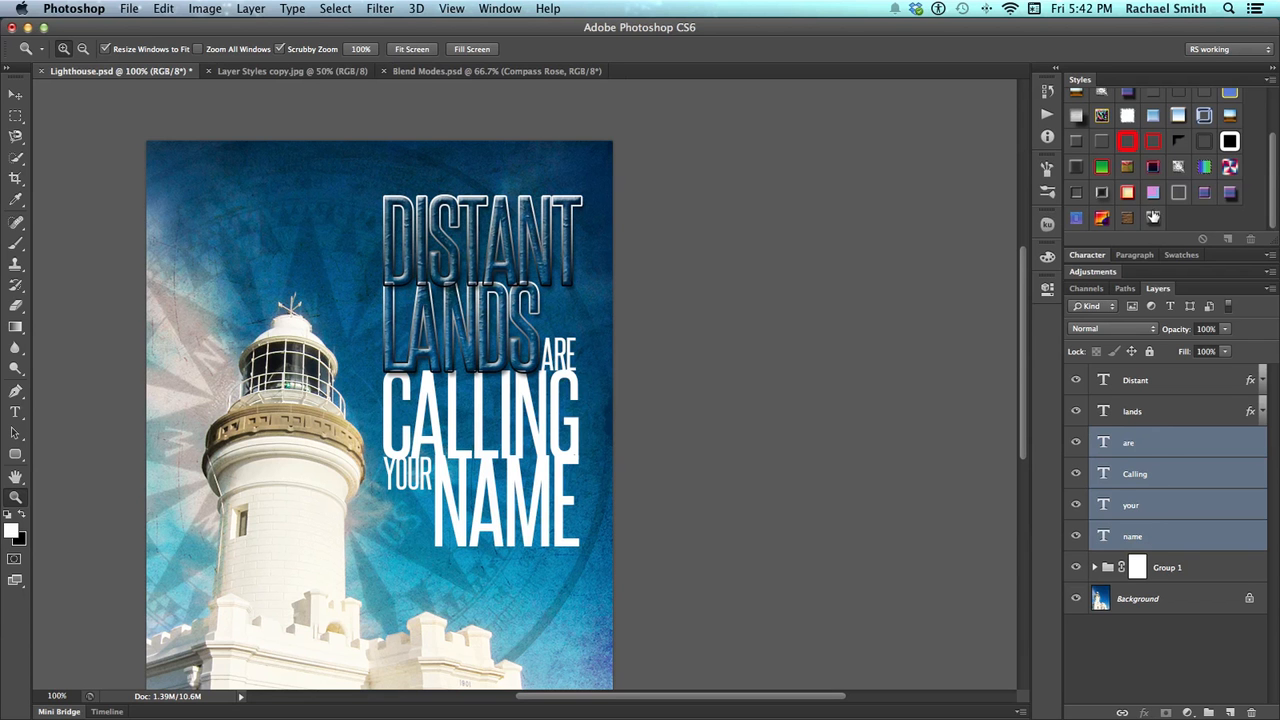
{"action": "left_click", "coordinate": [1162, 414]}
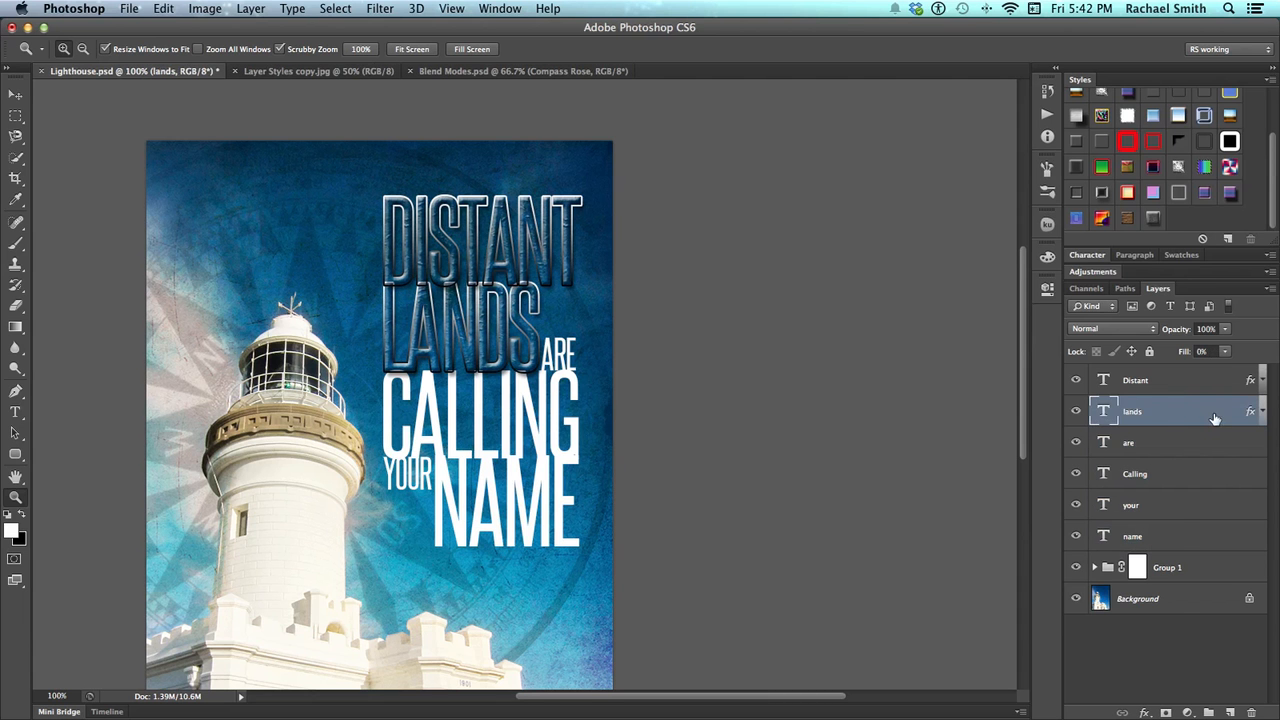
{"action": "right_click", "coordinate": [1195, 419]}
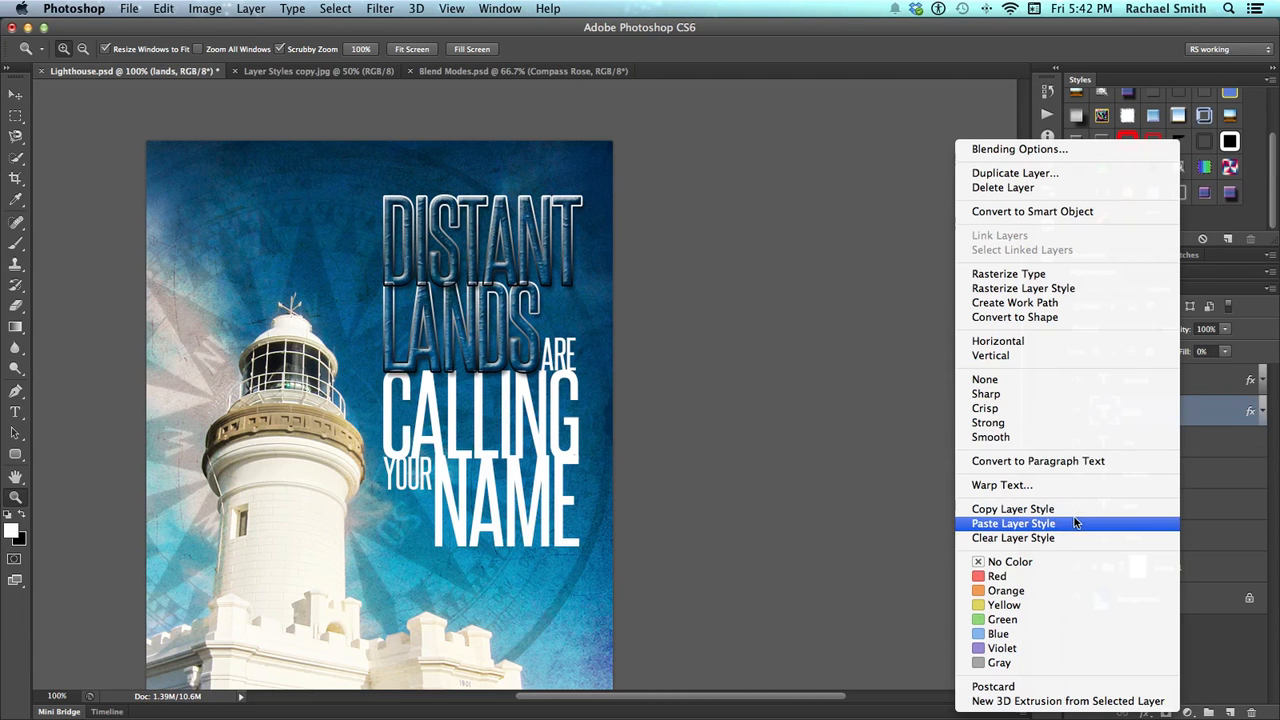
{"action": "left_click", "coordinate": [1073, 516]}
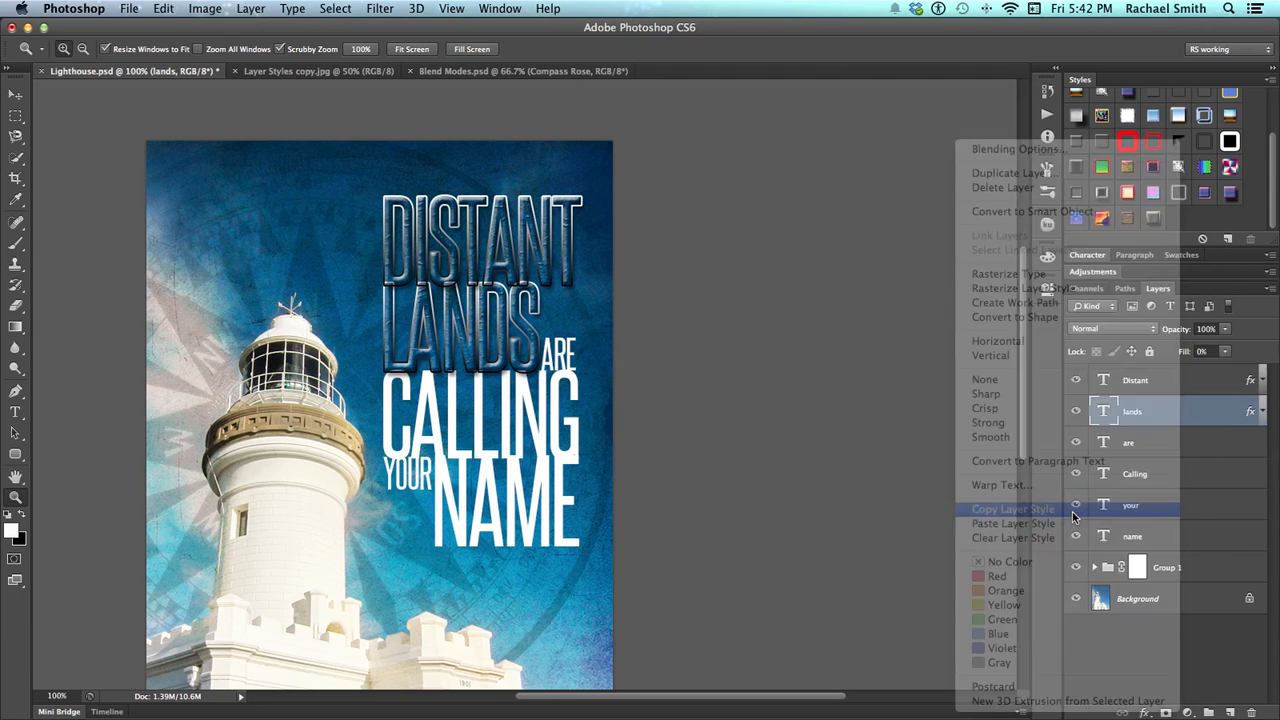
Paste the copied layer style onto the are, Calling, your and name text layers together, and collapse their effects lists
{"action": "left_click", "coordinate": [1156, 446]}
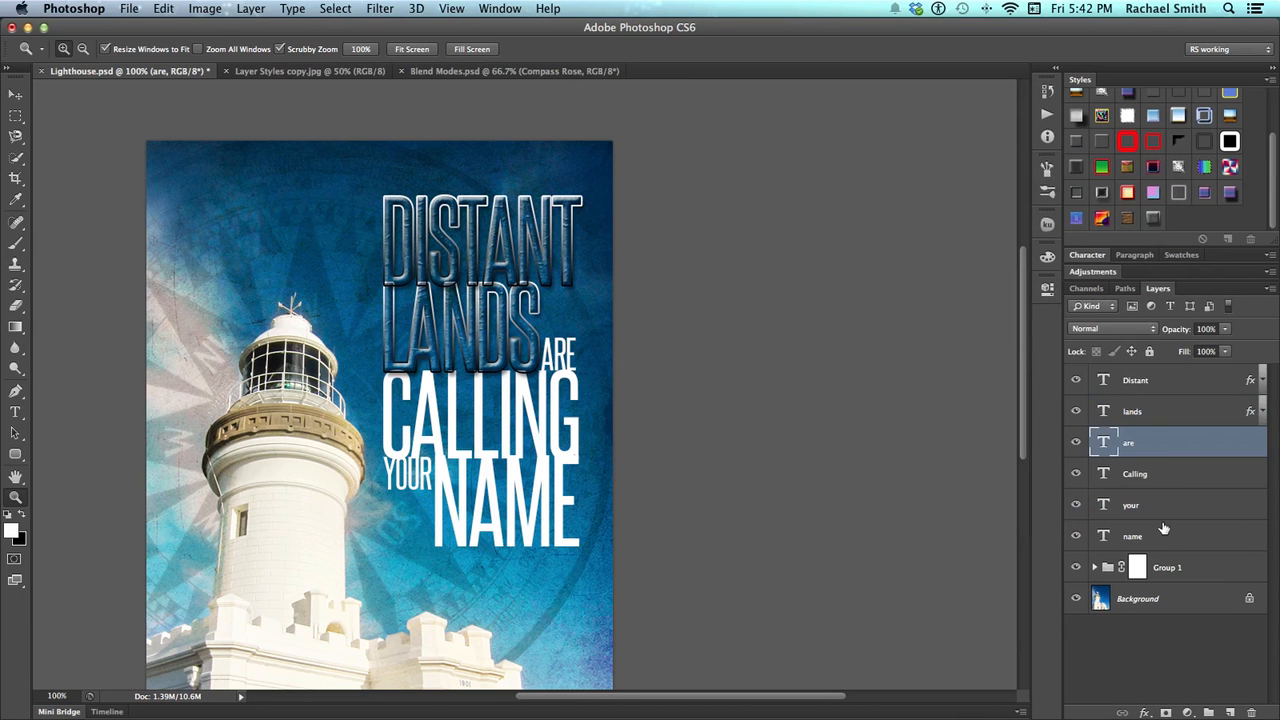
{"action": "left_click", "coordinate": [1164, 543], "text": "shift"}
{"action": "right_click", "coordinate": [1164, 543]}
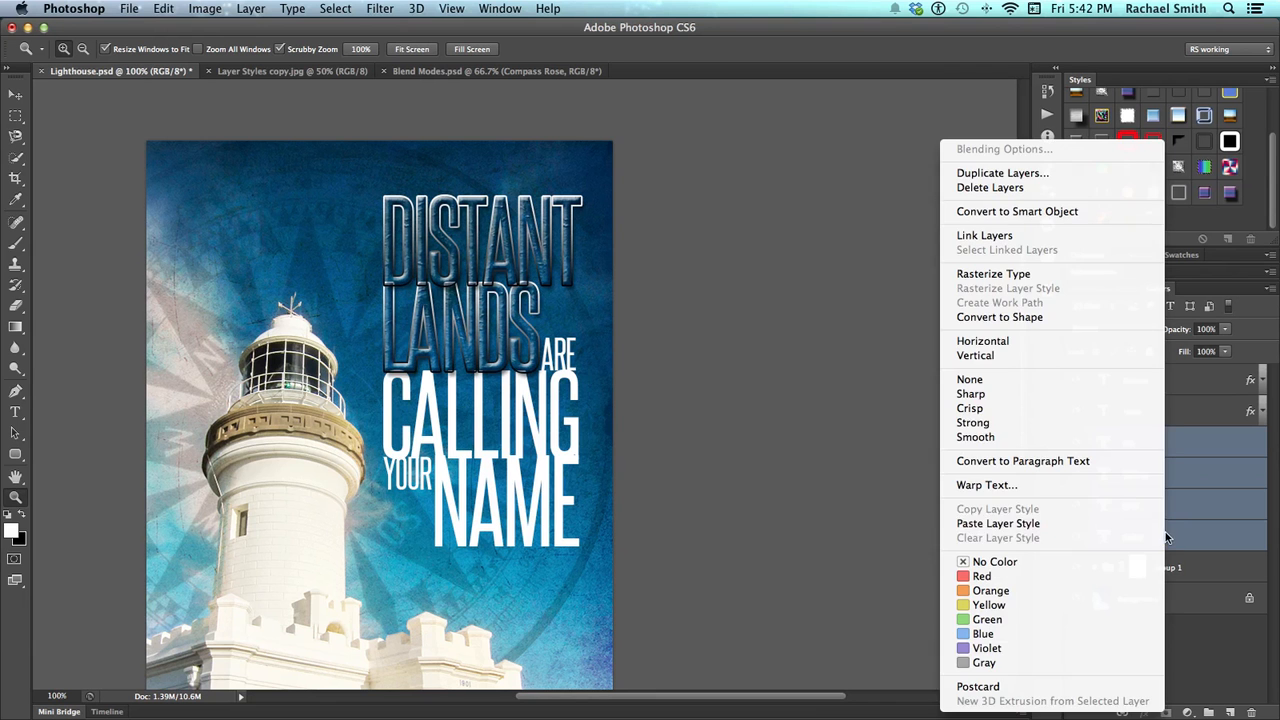
{"action": "left_click", "coordinate": [1062, 524]}
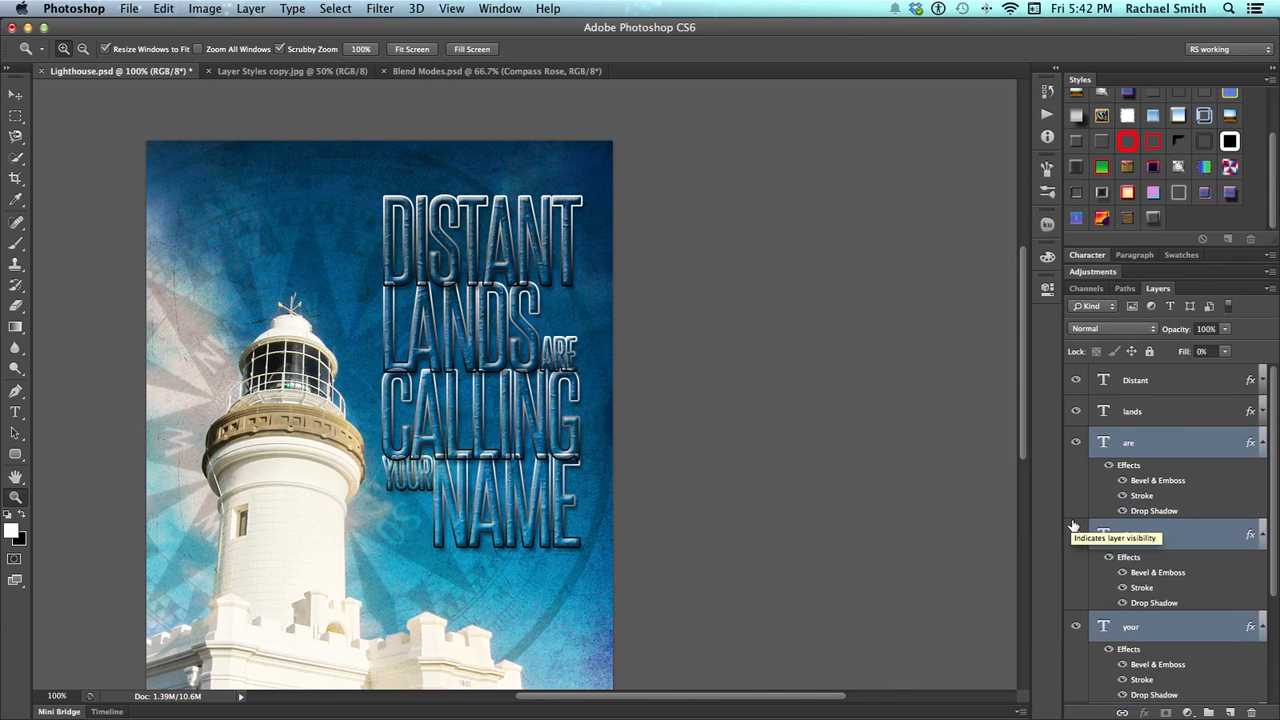
{"action": "left_click", "coordinate": [1262, 442], "text": "alt"}
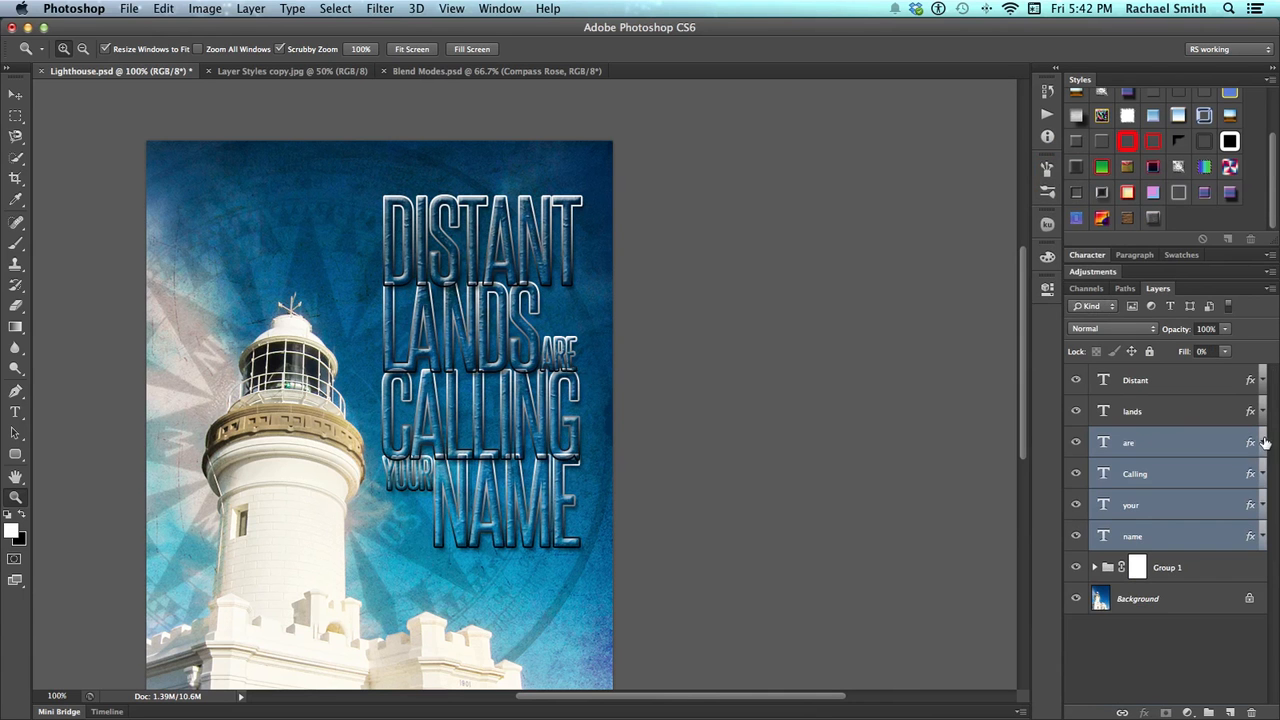
Open the Preset Manager for styles and display the presets as large thumbnails
{"action": "left_click", "coordinate": [1269, 81]}
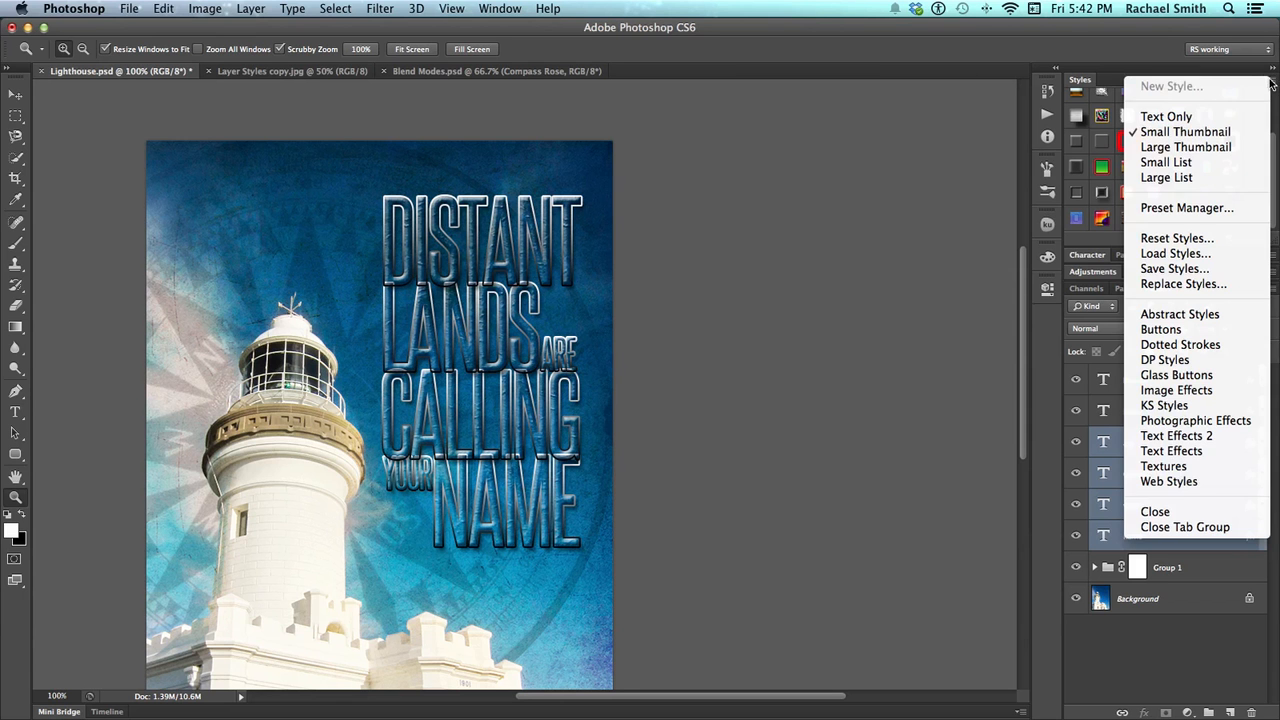
{"action": "left_click", "coordinate": [1247, 209]}
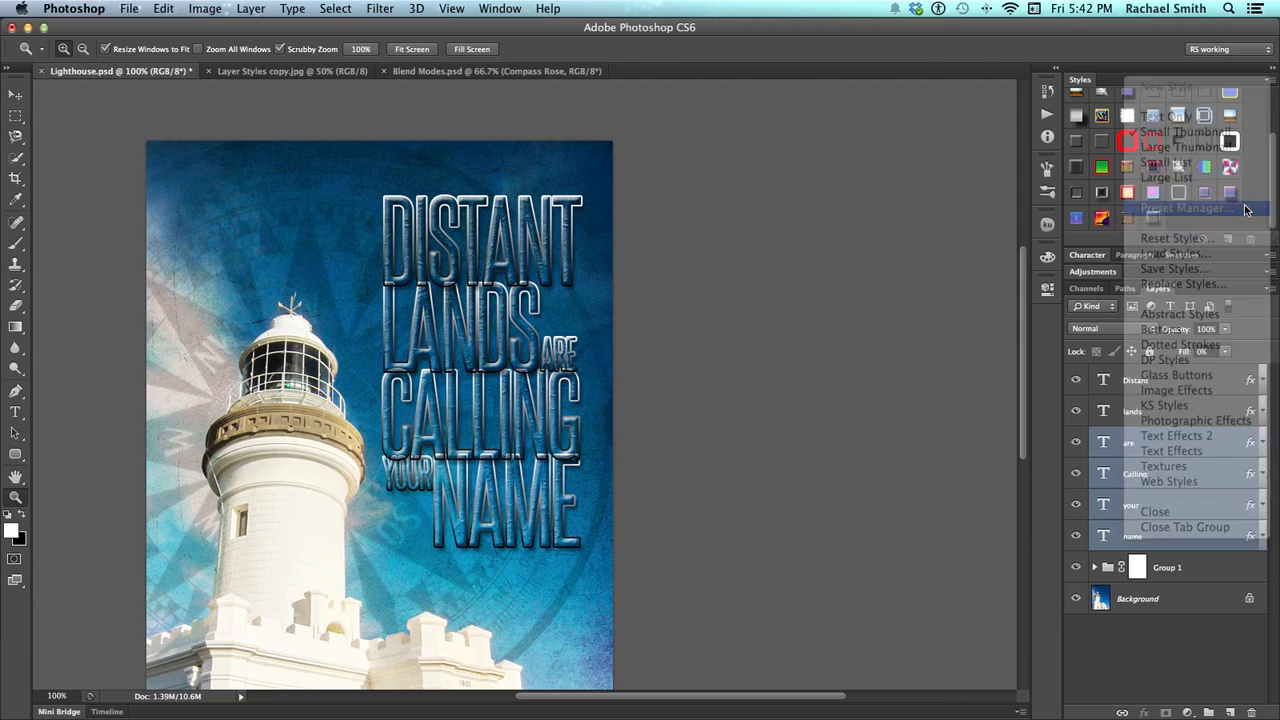
{"action": "left_click_drag", "start_coordinate": [836, 236], "coordinate": [838, 137]}
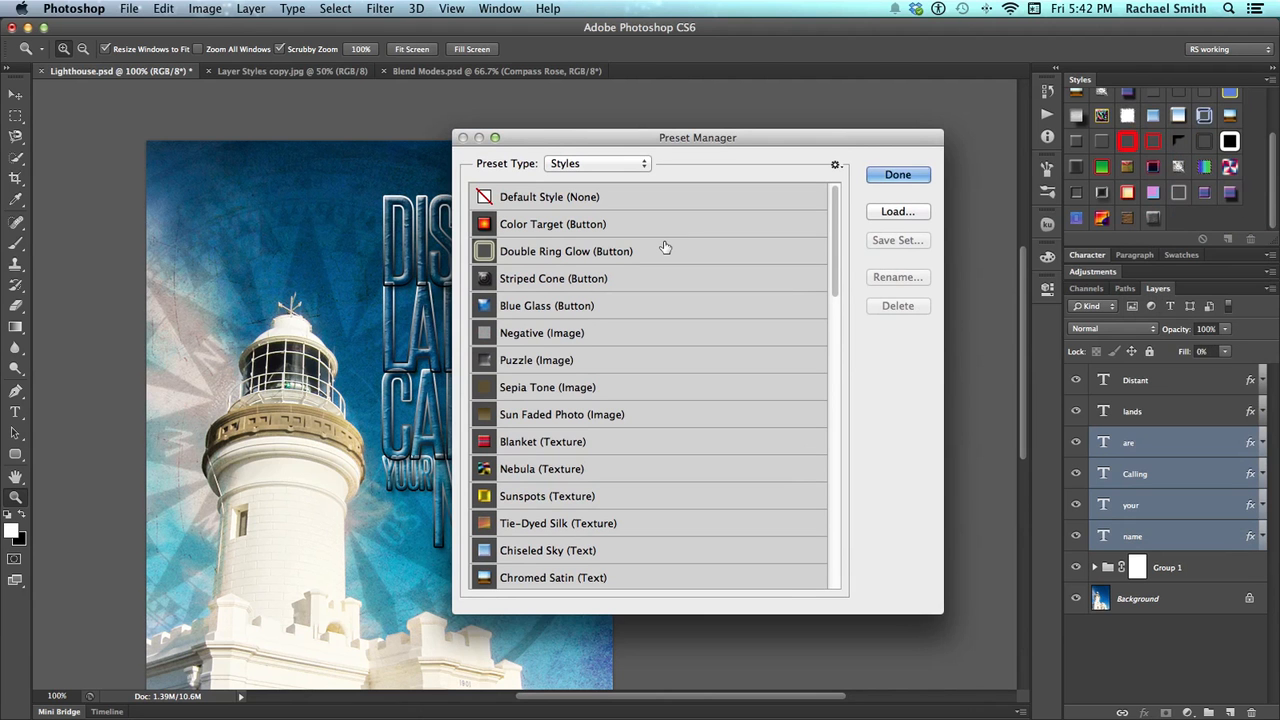
{"action": "left_click", "coordinate": [836, 167]}
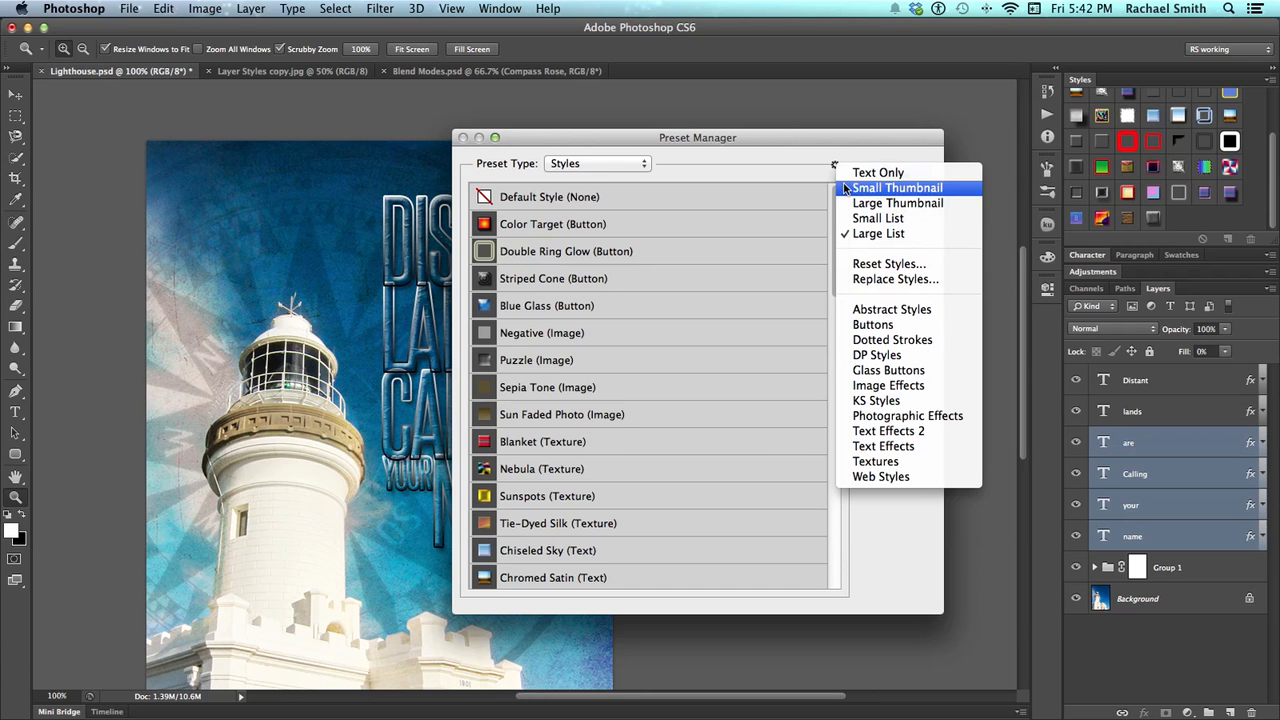
{"action": "left_click", "coordinate": [870, 203]}
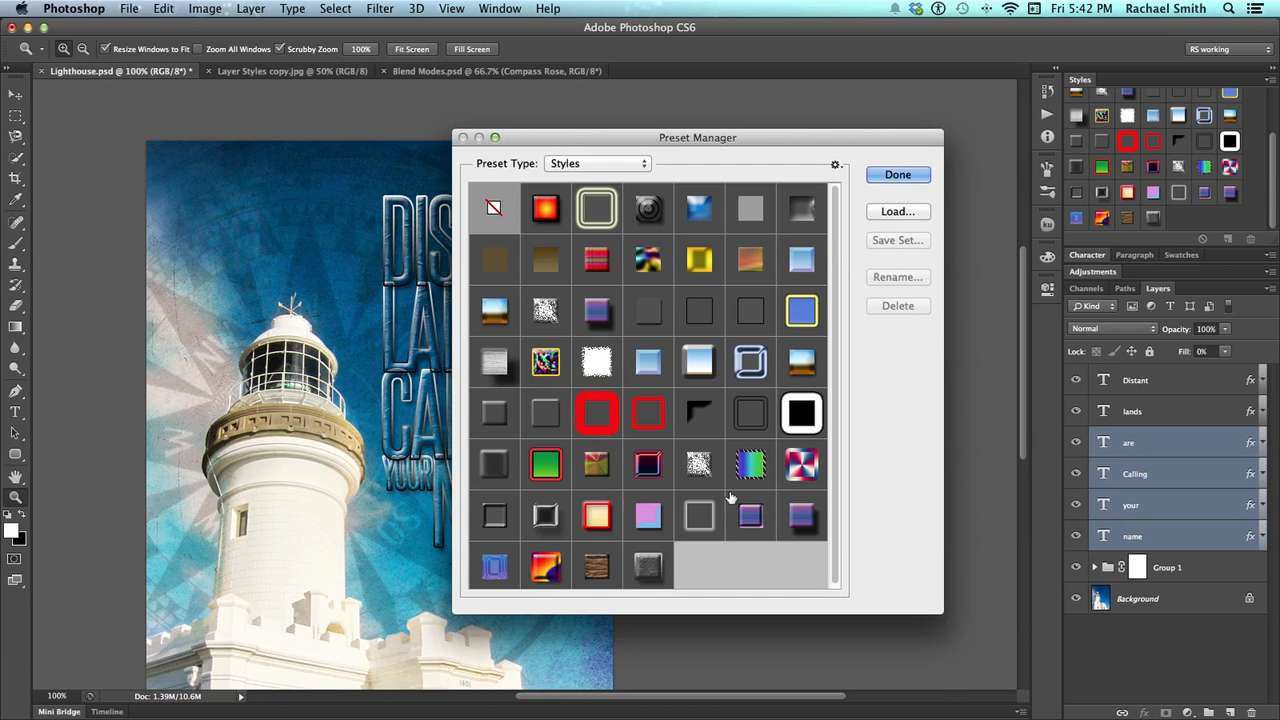
Select several styles in the Preset Manager's last three rows, start saving them as a set, cancel the save, and close the manager
{"action": "left_click", "coordinate": [698, 464]}
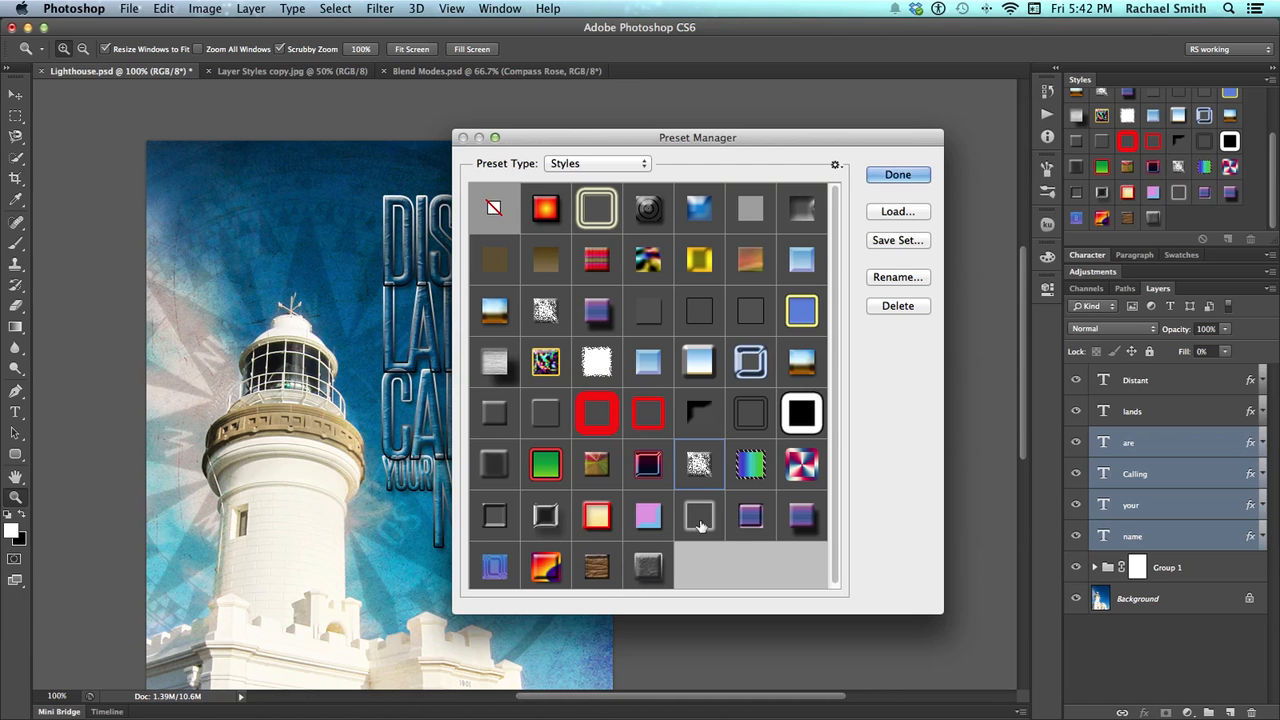
{"action": "left_click", "coordinate": [694, 512], "text": "super"}
{"action": "left_click", "coordinate": [638, 566], "text": "super"}
{"action": "left_click", "coordinate": [585, 565], "text": "super"}
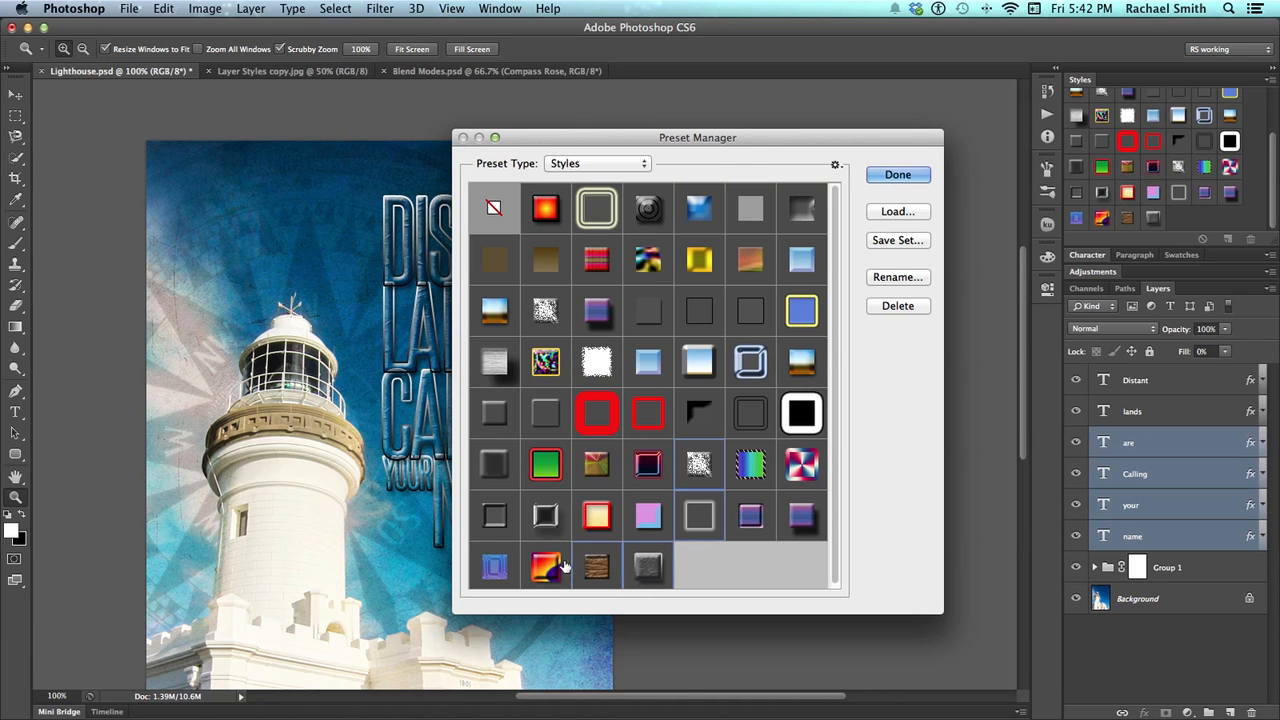
{"action": "left_click", "coordinate": [910, 240]}
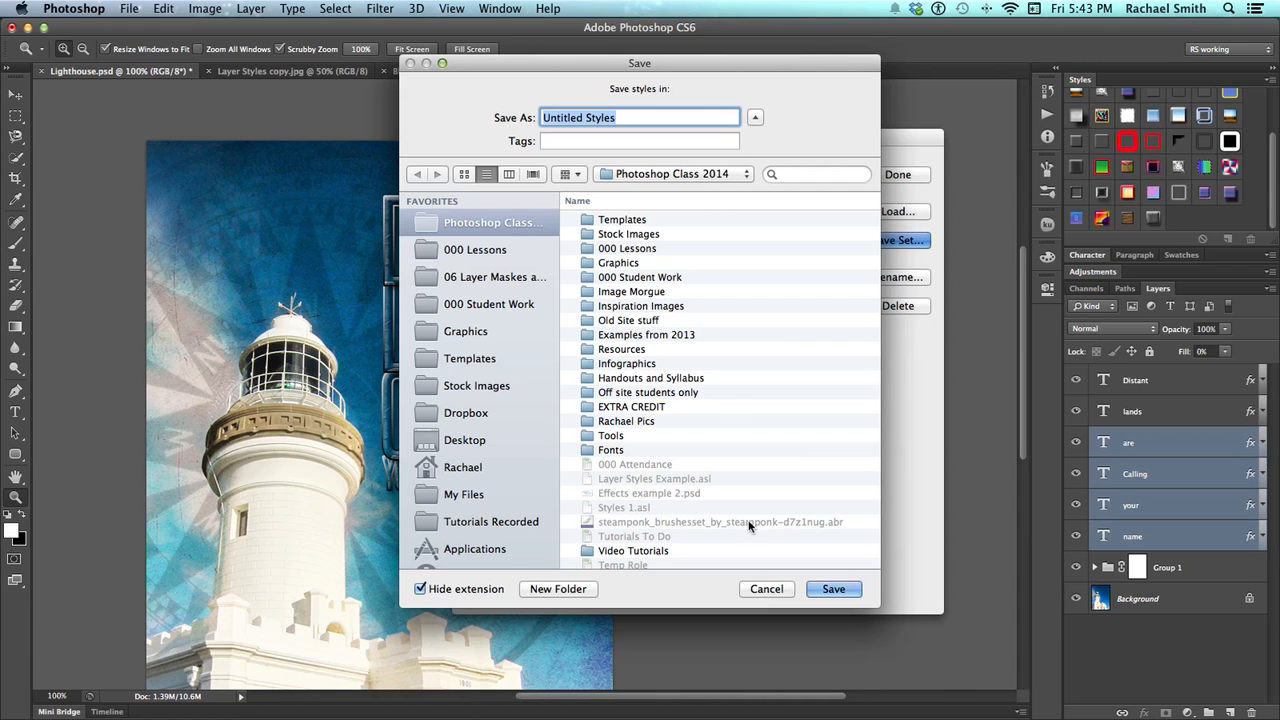
{"action": "left_click", "coordinate": [765, 589]}
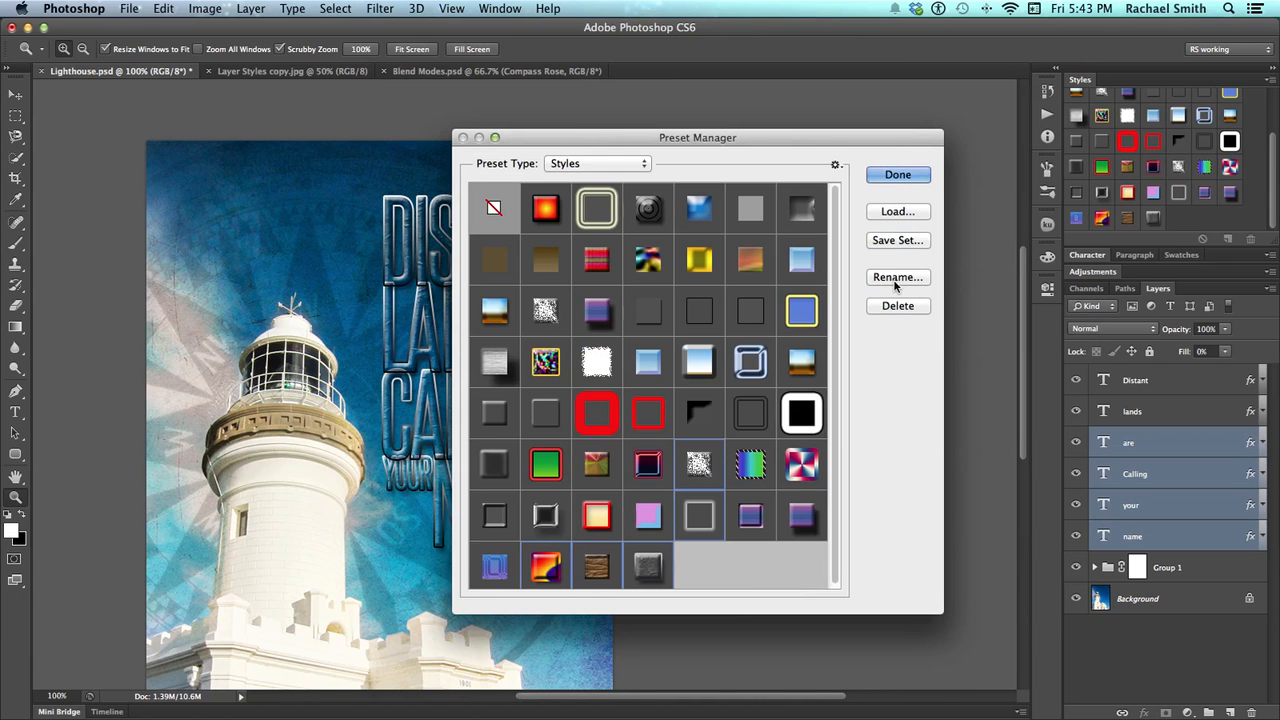
{"action": "left_click_drag", "start_coordinate": [786, 138], "coordinate": [783, 150]}
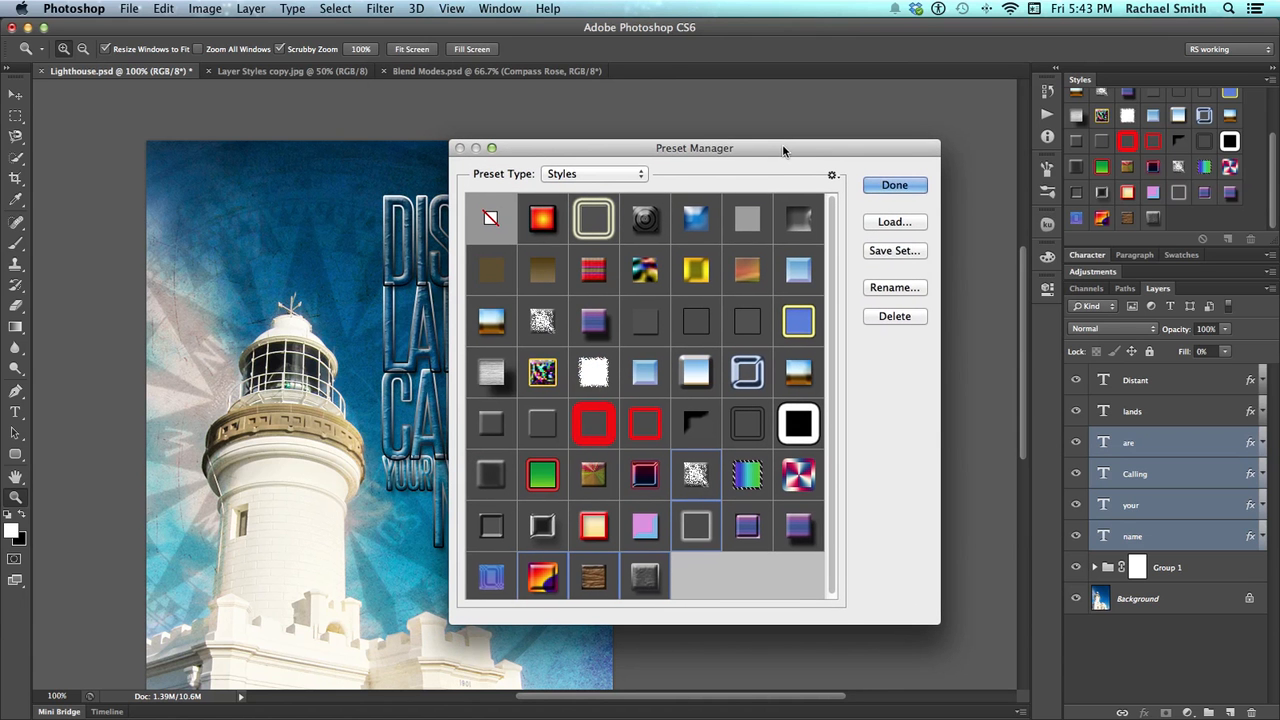
{"action": "left_click", "coordinate": [890, 186]}
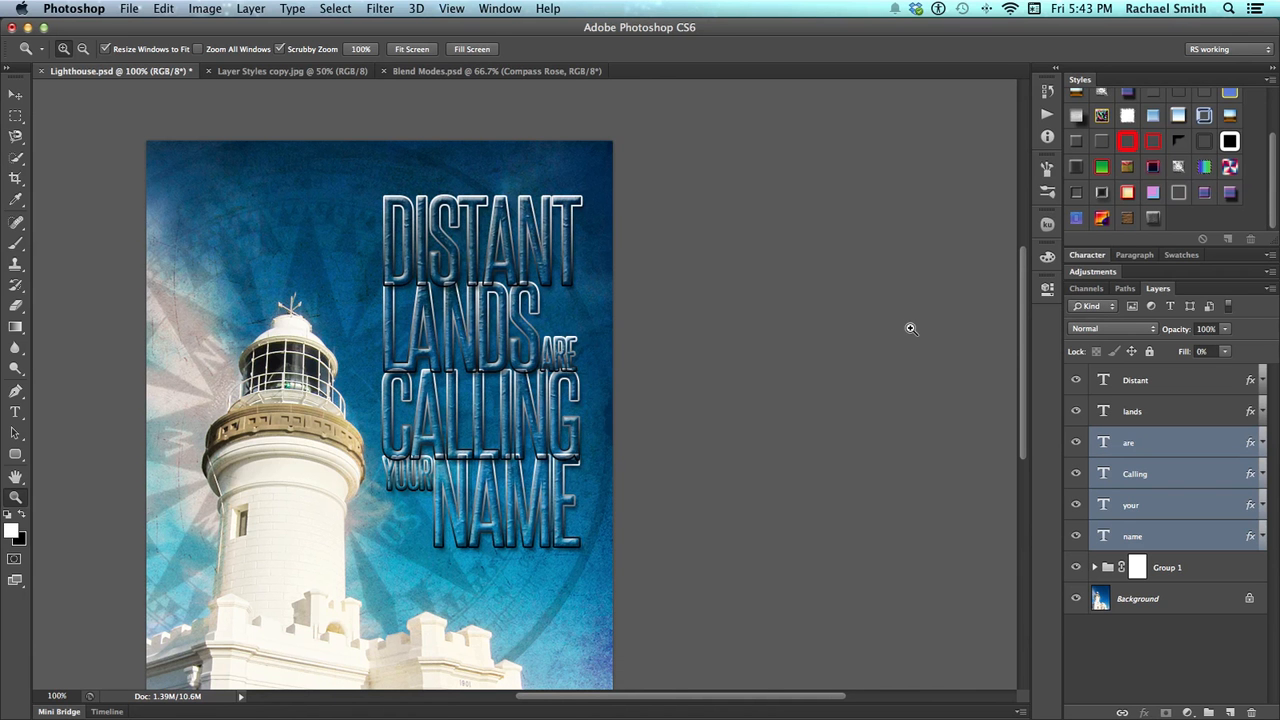